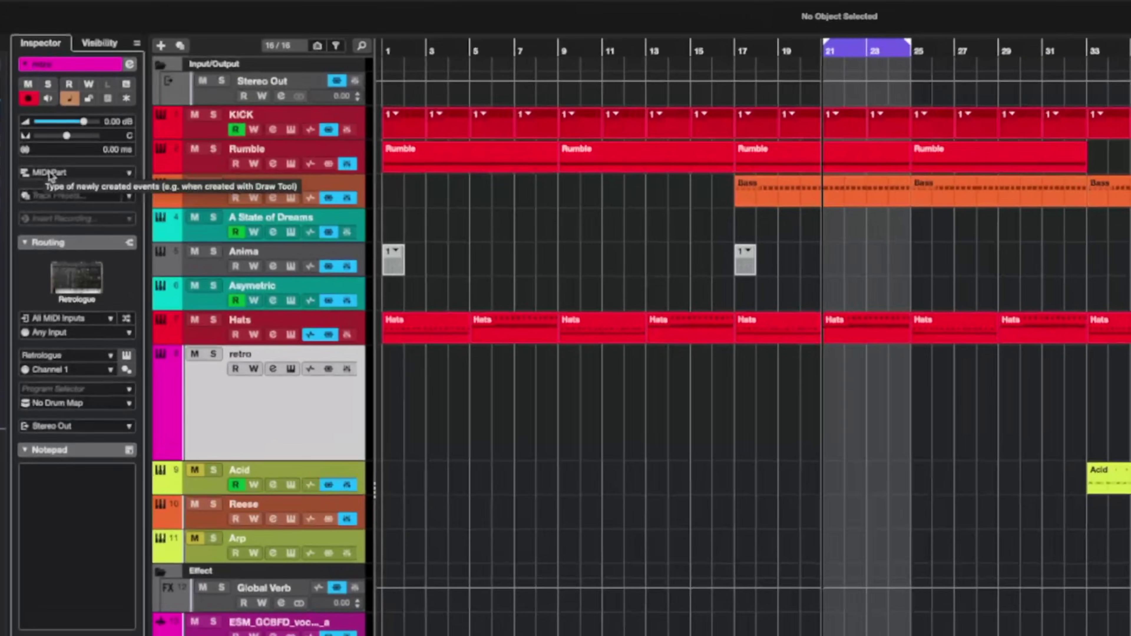
Step: Set the retro track to create pattern events and add a pattern event across bars 21 to 25
left_click(98, 156)
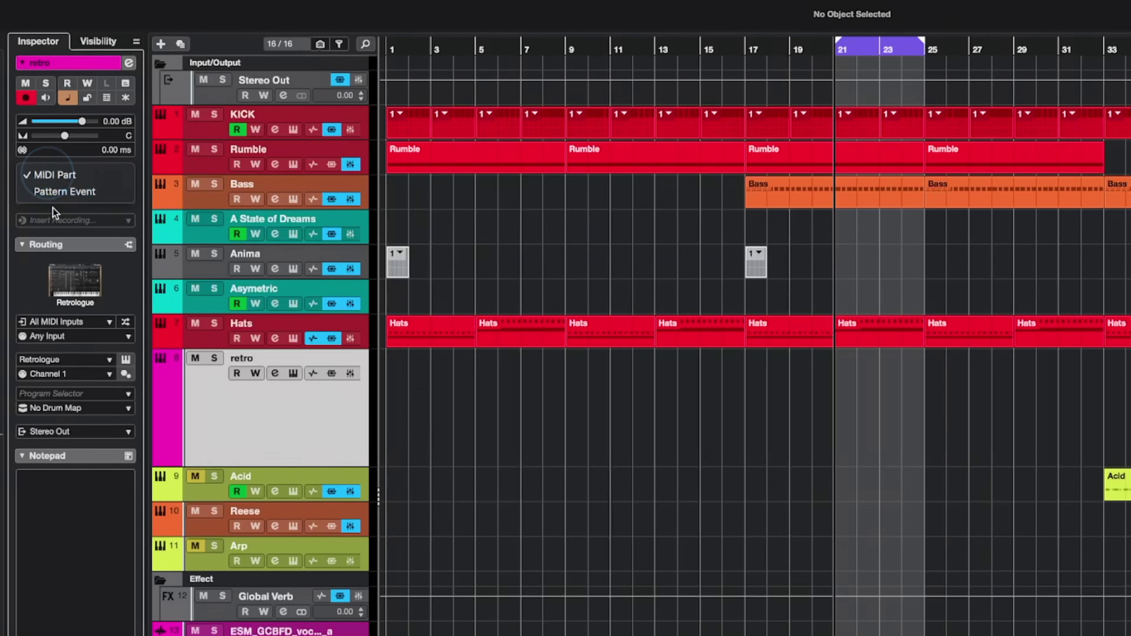
left_click(73, 193)
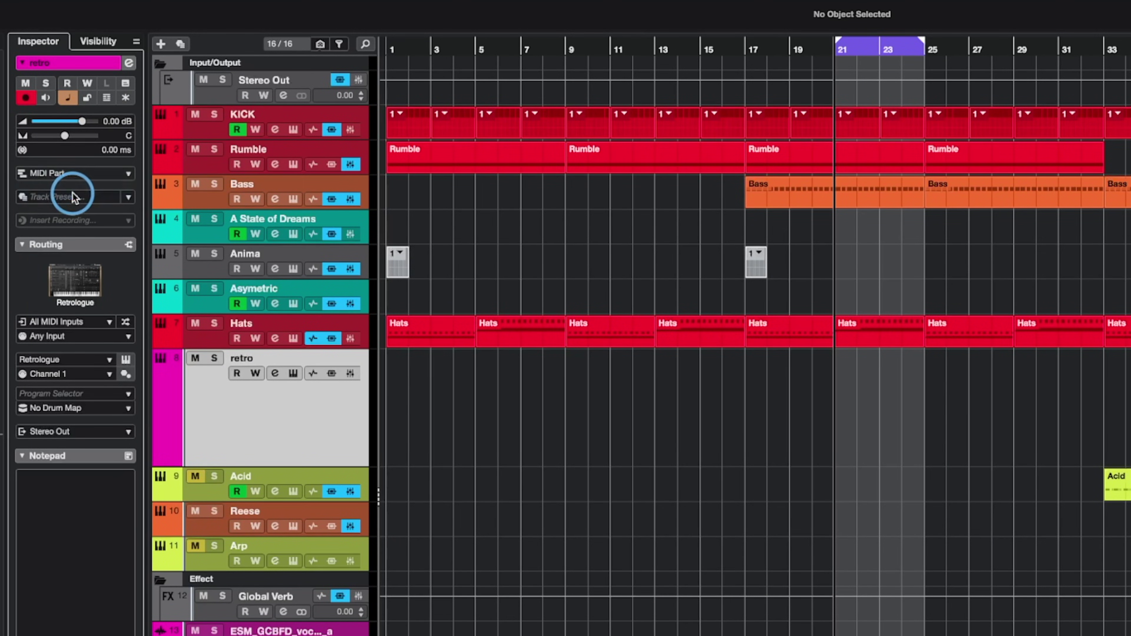
double_click(874, 386)
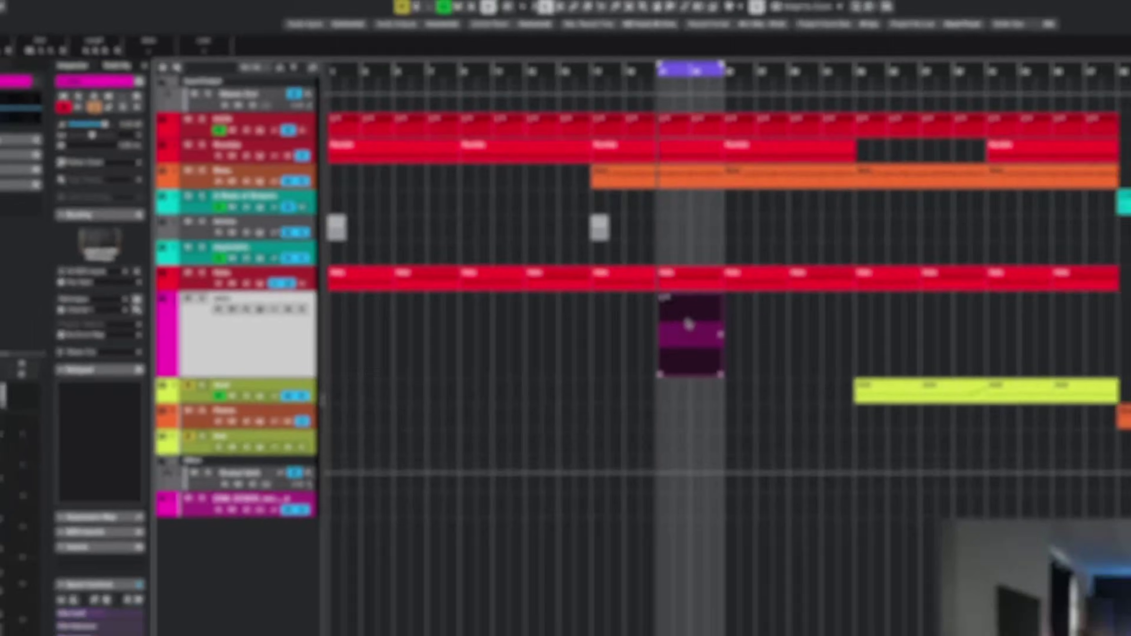
Step: Open the new pattern in Melodic mode for editing and solo the retro track in the project
double_click(847, 382)
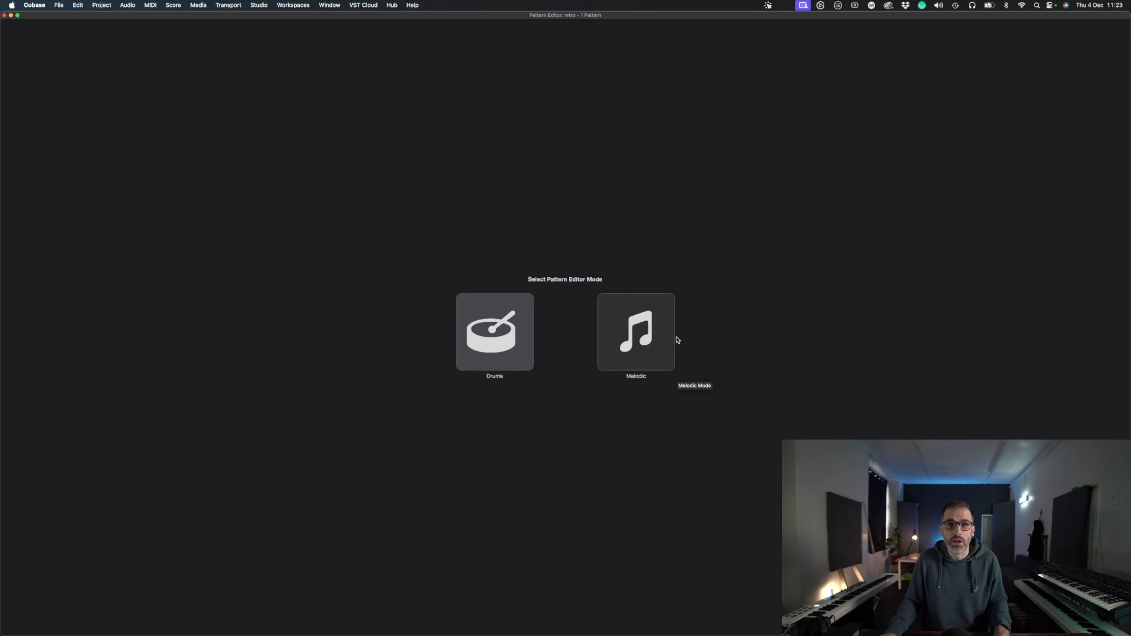
left_click(662, 336)
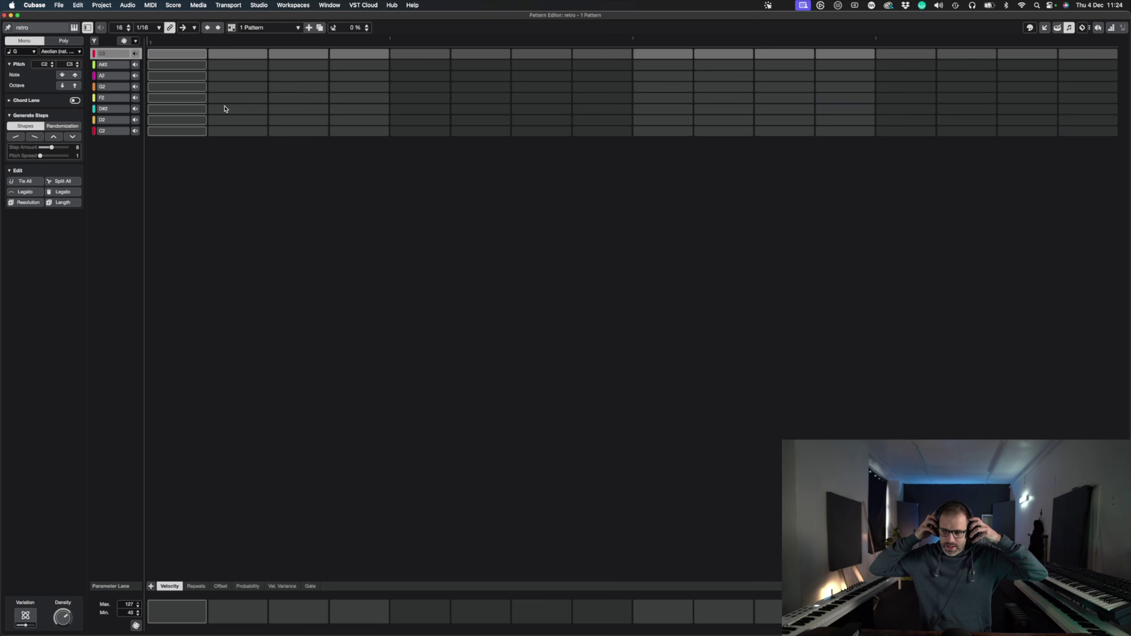
key("Return")
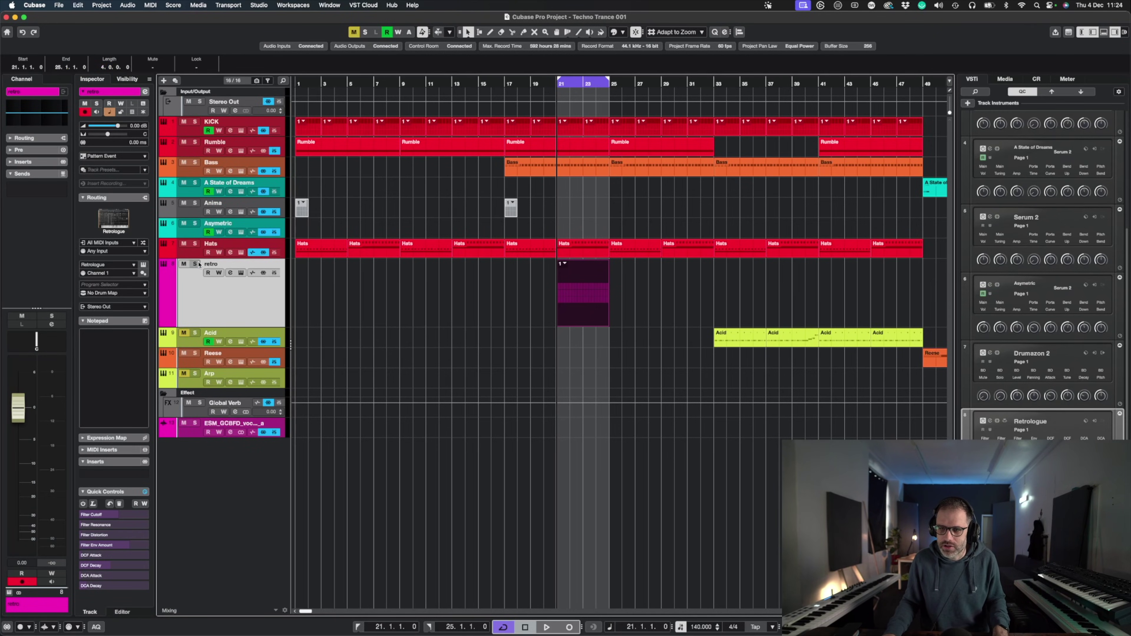
left_click(195, 263)
Step: Reopen the retro pattern and place G2 notes on steps 1, 4, 7, 9, 12 and 15
double_click(568, 287)
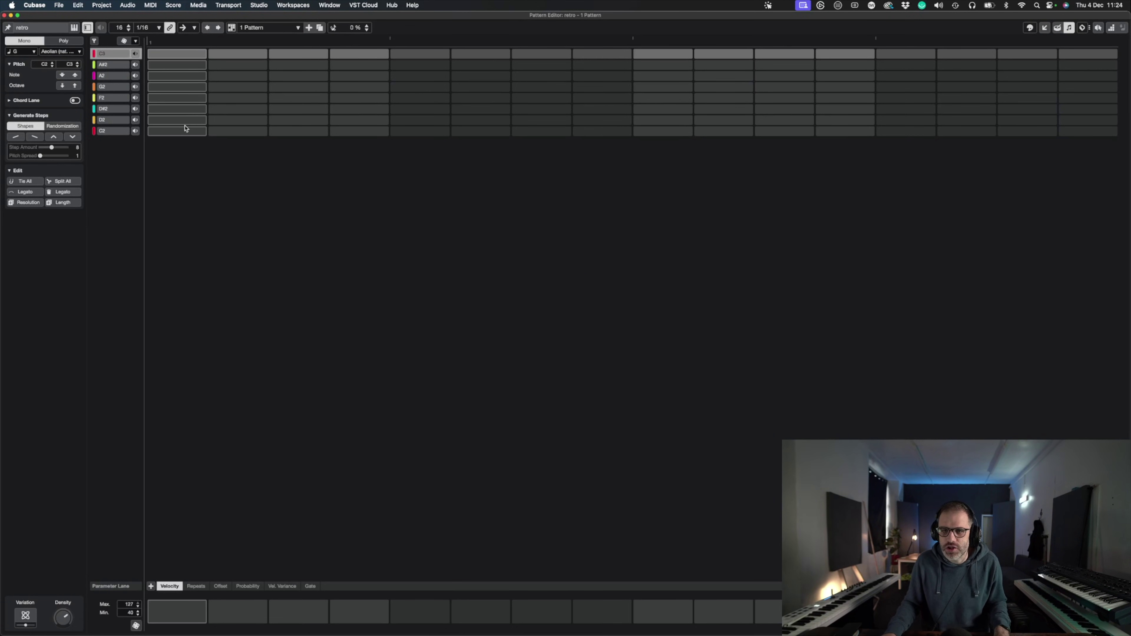
left_click(178, 88)
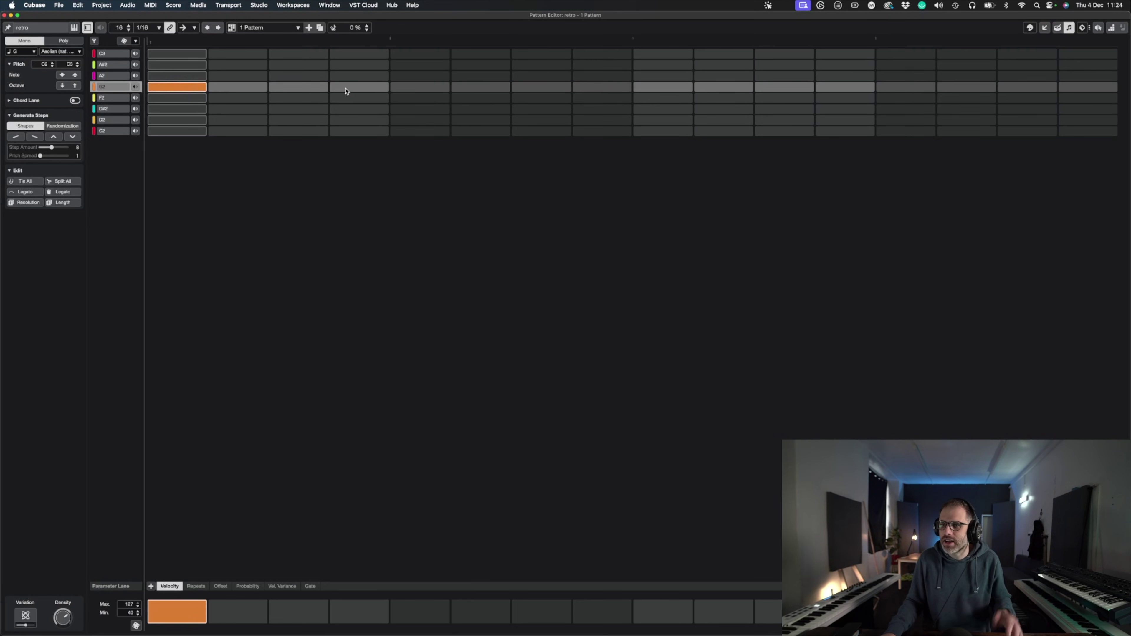
left_click(346, 90)
left_click(558, 88)
left_click(654, 87)
left_click(820, 87)
left_click(1005, 87)
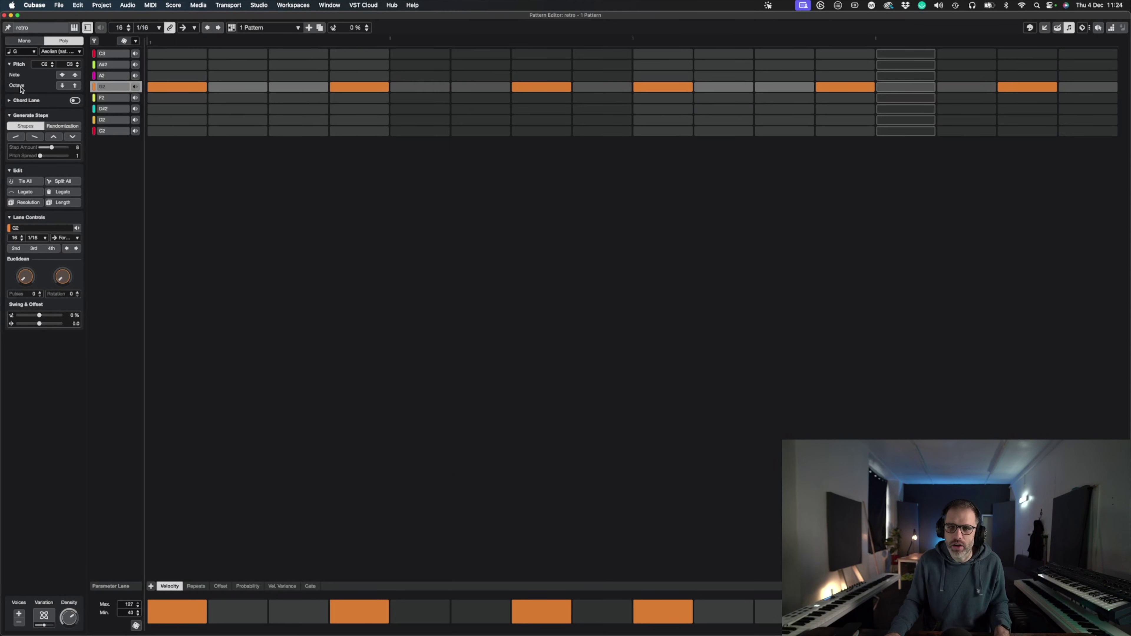
Step: Switch the pattern to Mono mode and set its pitch range from G2 to G3
left_click(23, 40)
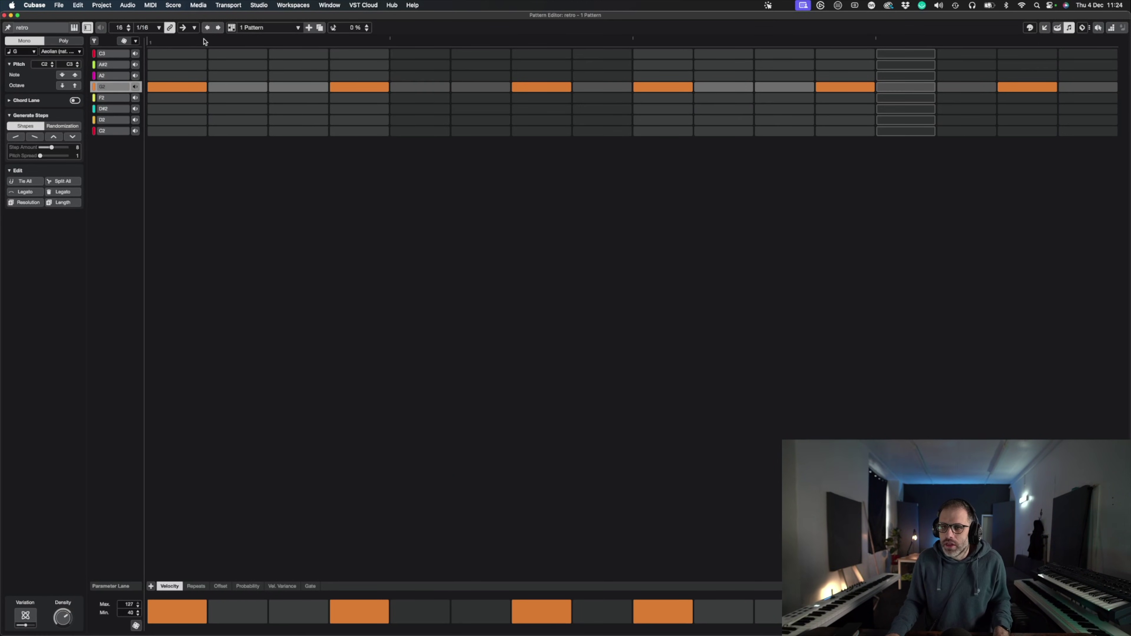
left_click(45, 65)
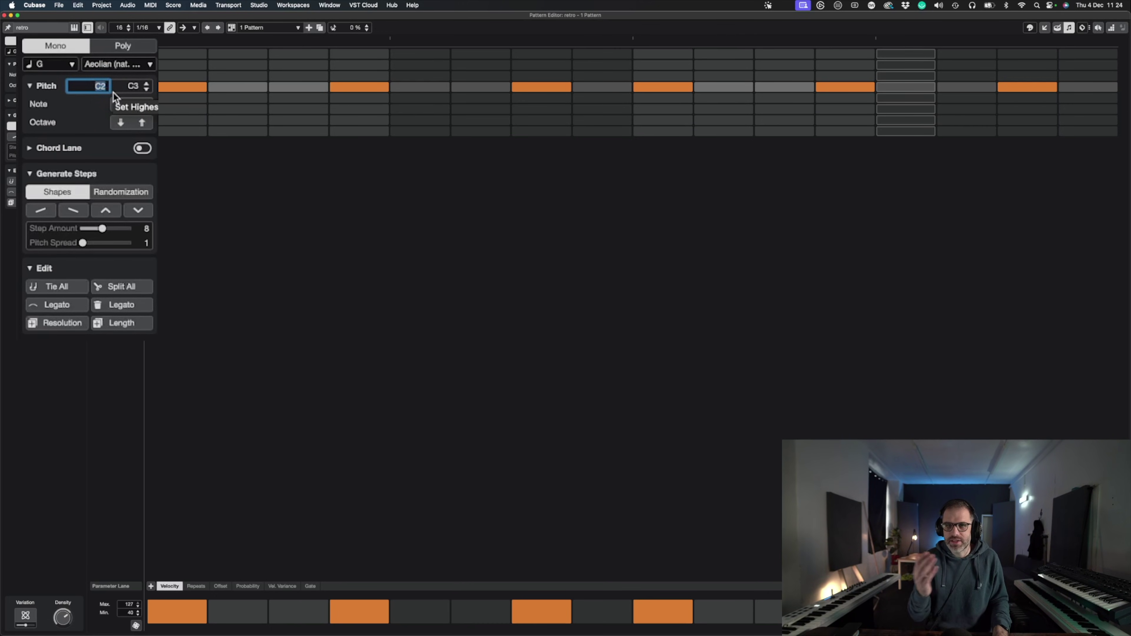
type("G2")
key("Return")
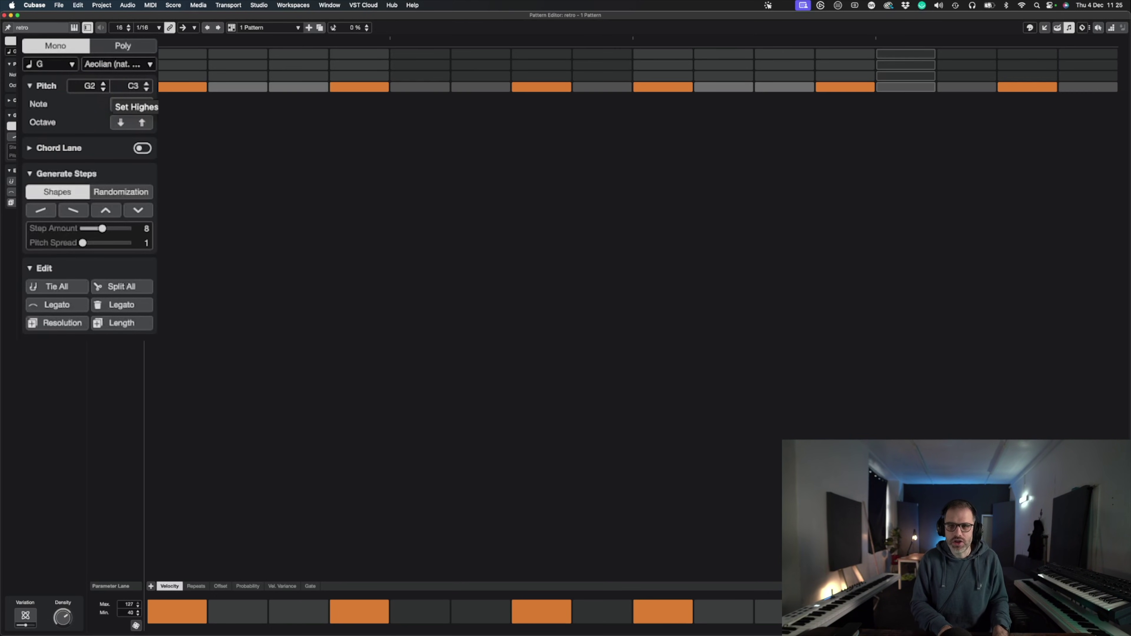
left_click(139, 86)
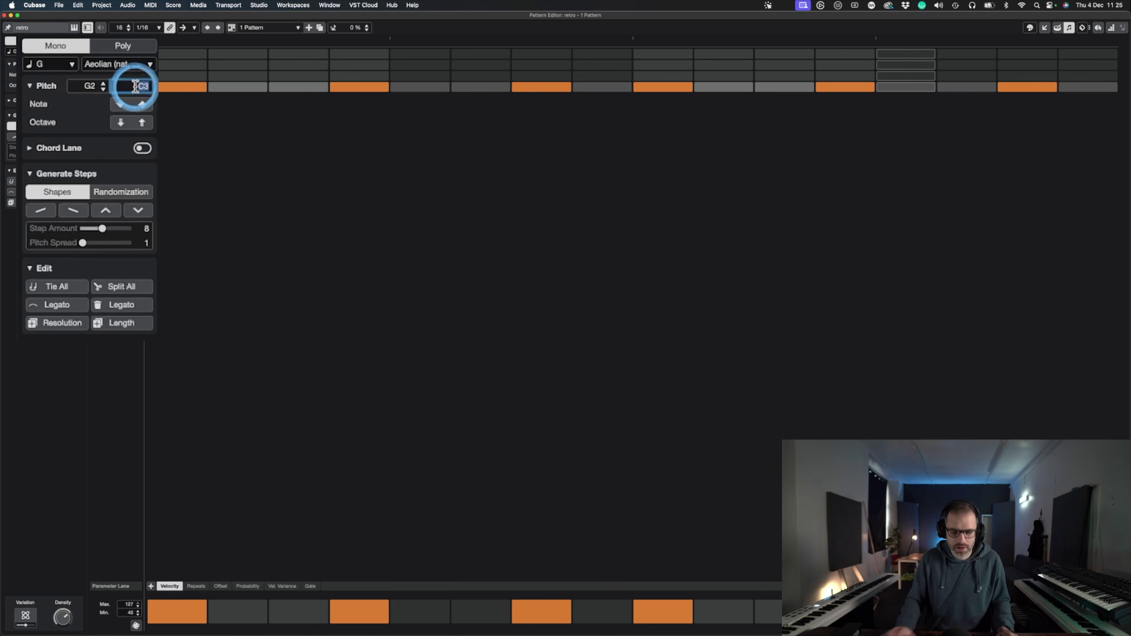
type("g3")
key("Return")
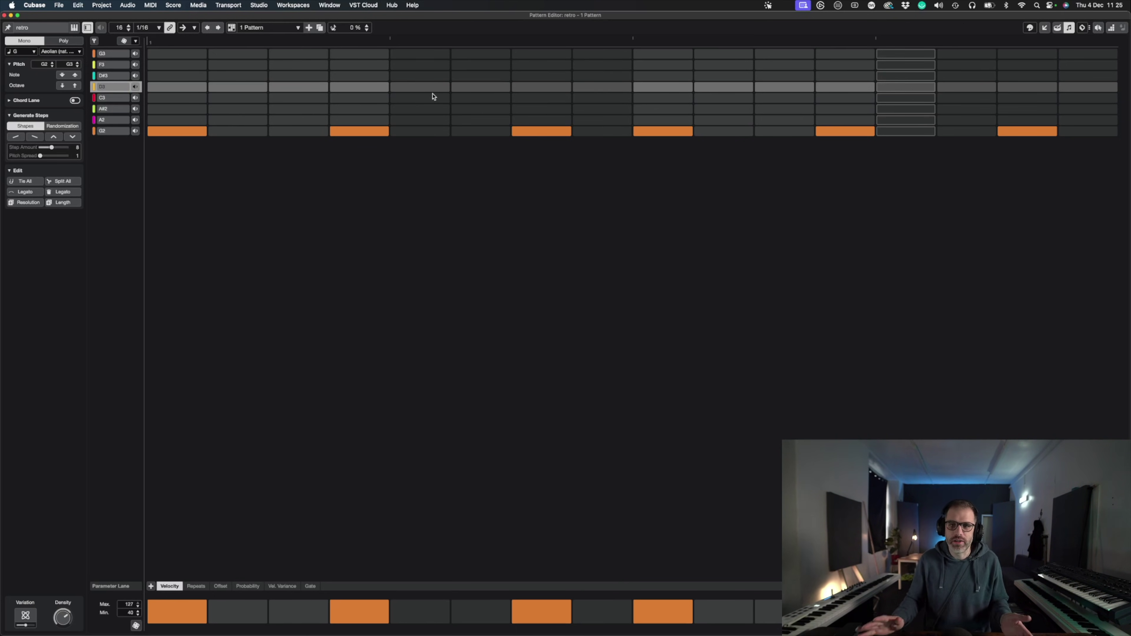
Step: Add D3 notes on steps 6 and 16, a D#3 on step 11 and an A2 on step 14
left_click(466, 86)
left_click(787, 77)
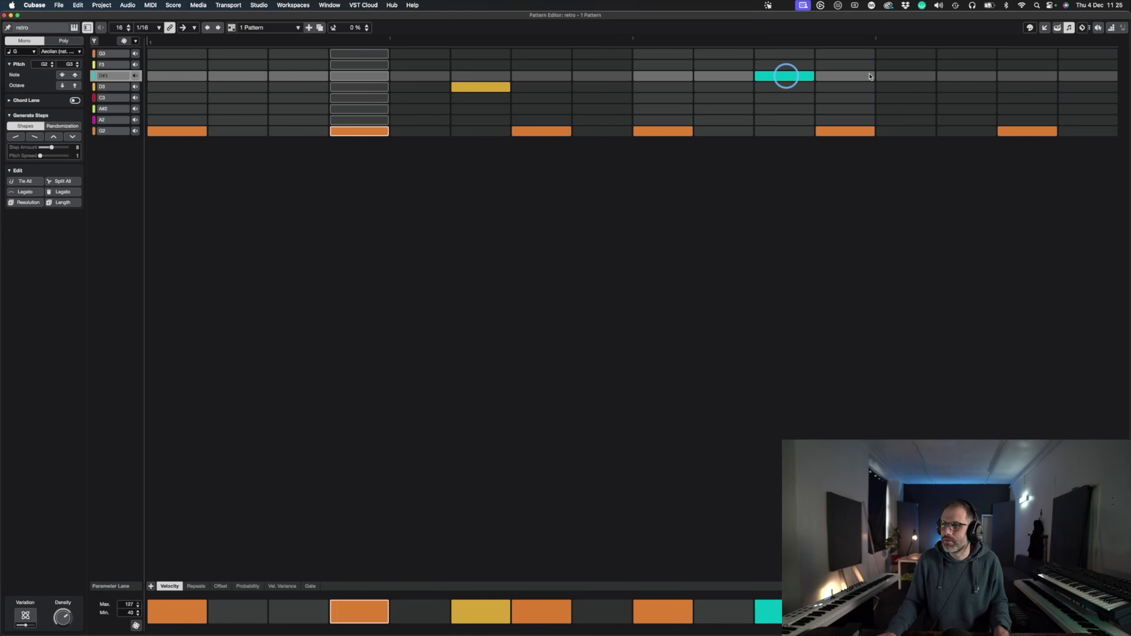
left_click(974, 121)
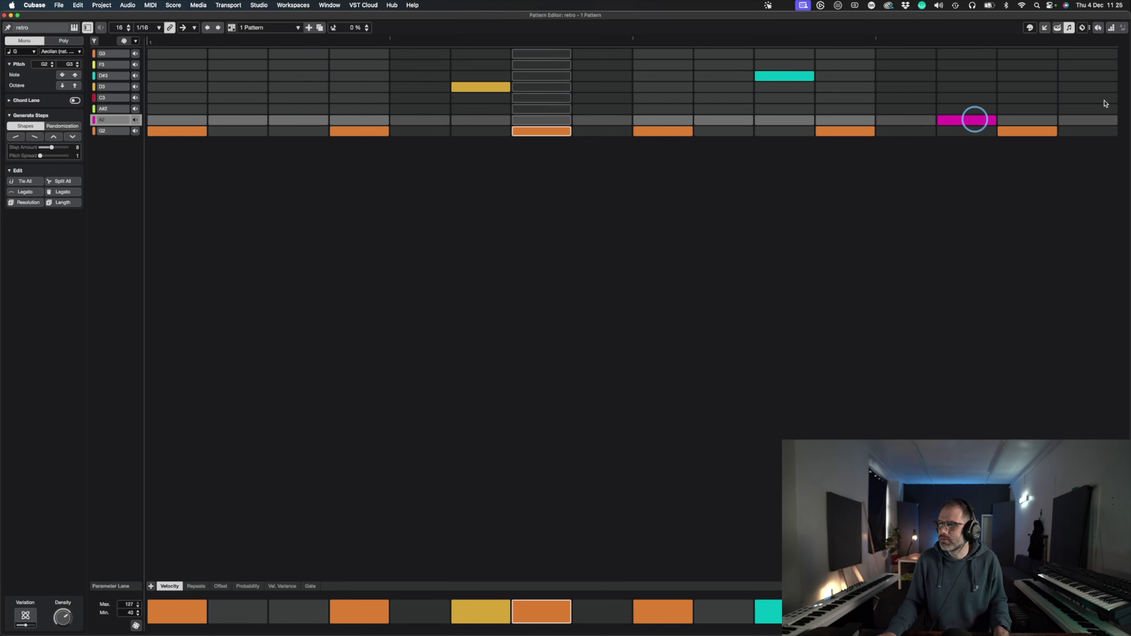
left_click(1099, 97)
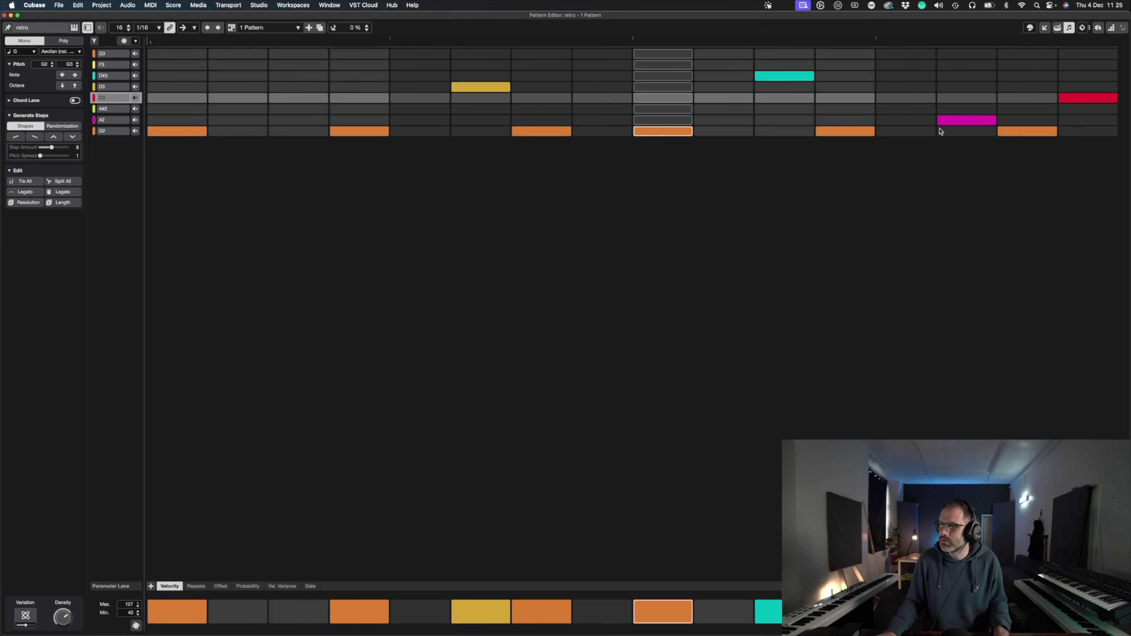
left_click(1075, 98)
left_click(1077, 87)
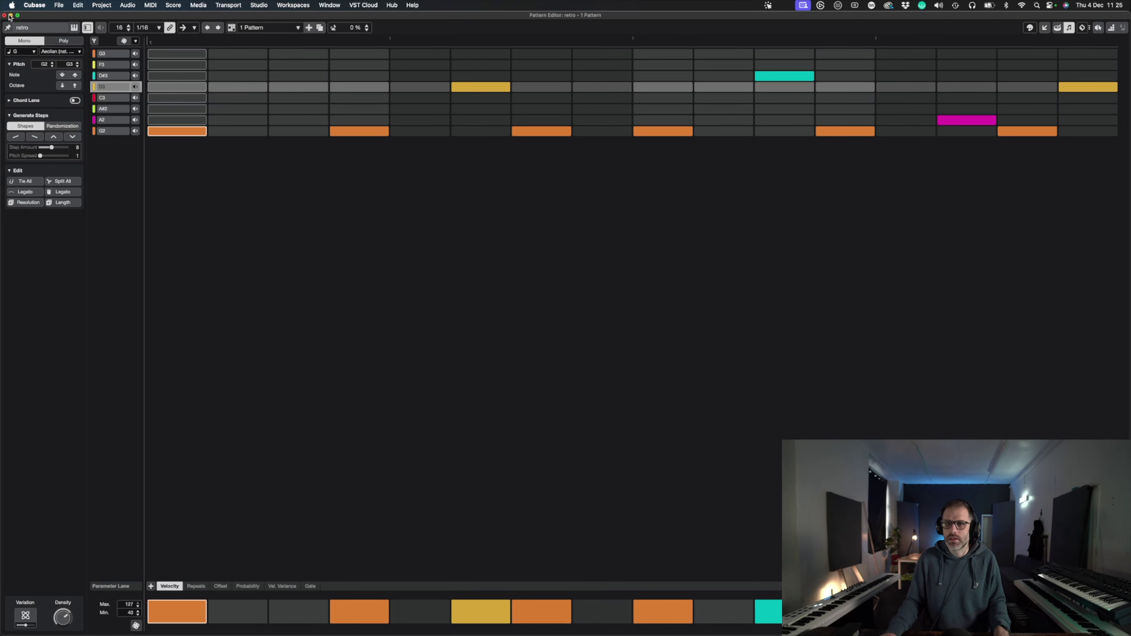
Step: Return to the project, unsolo the retro track and play the pattern together with the other tracks
key("Return")
key("space")
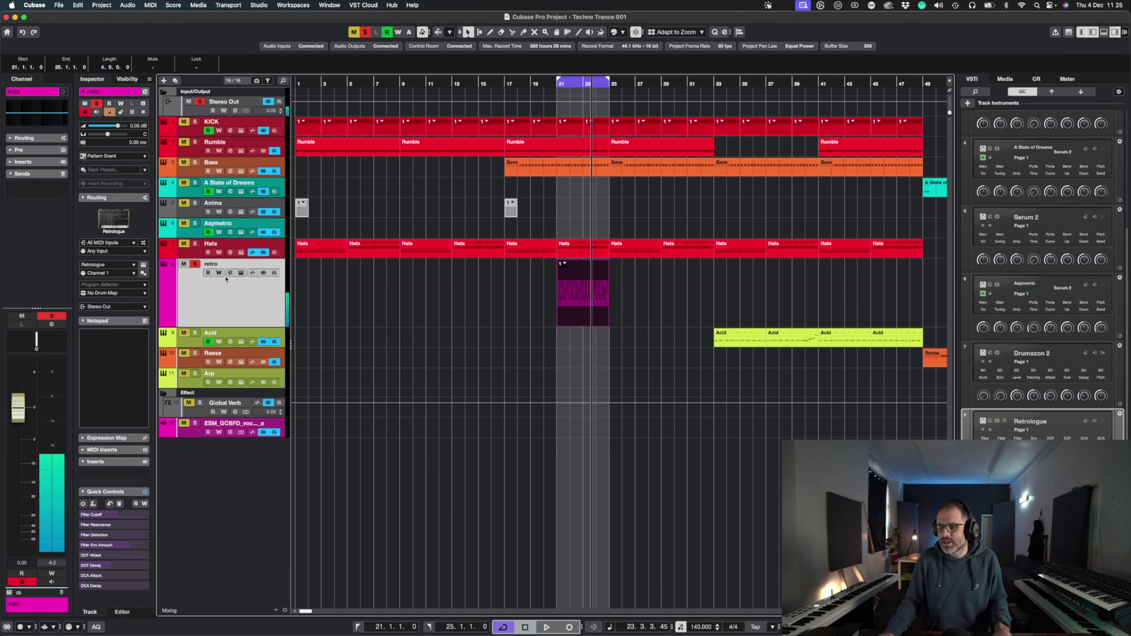
left_click(195, 264)
key("space")
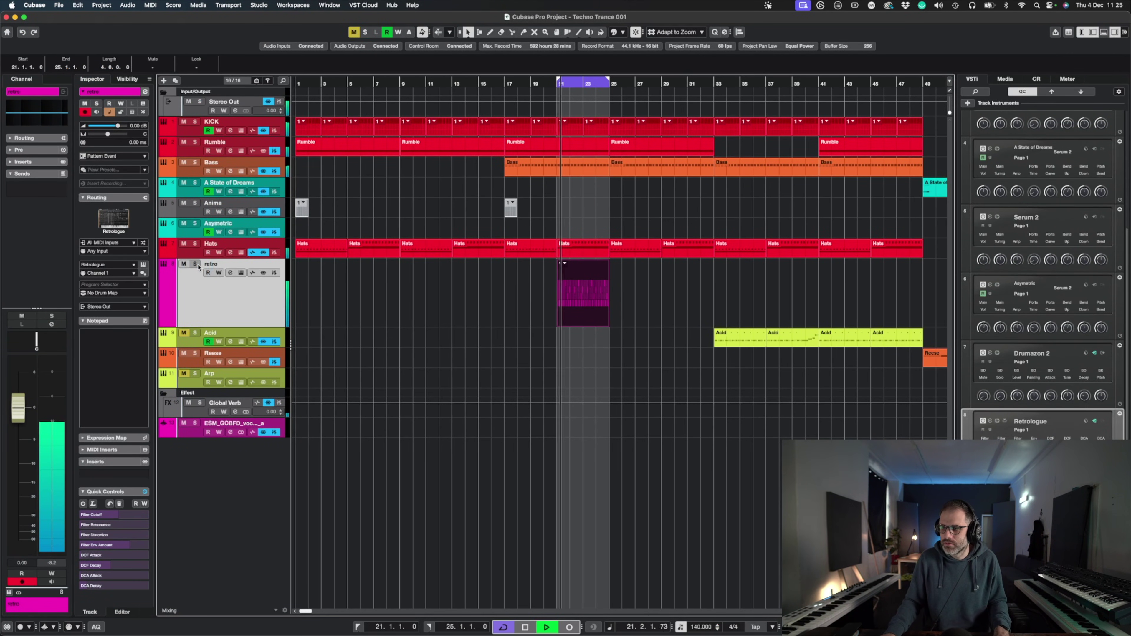
Step: Reopen the retro pattern, transpose it up one octave, and try shifting its notes up and back down in scale steps
double_click(593, 281)
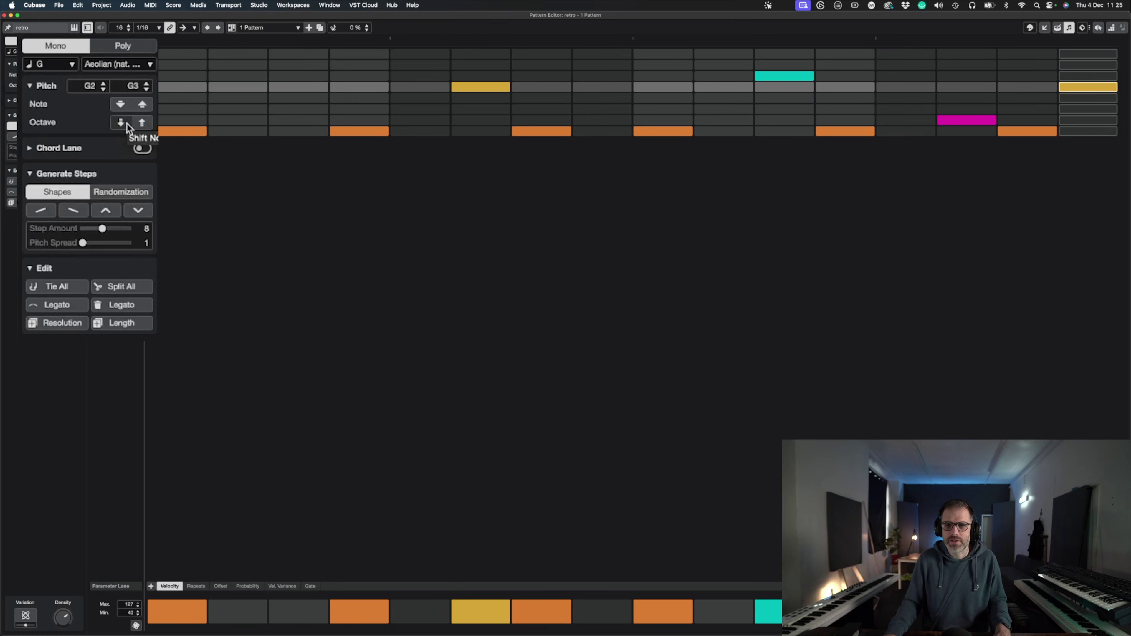
left_click(142, 123)
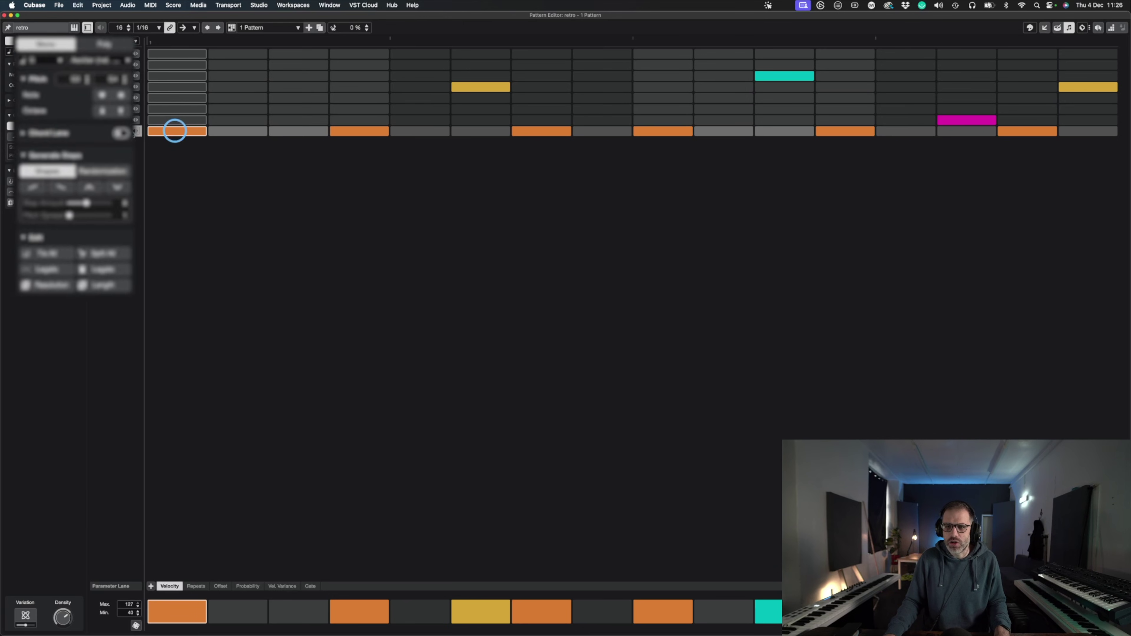
left_click(75, 75)
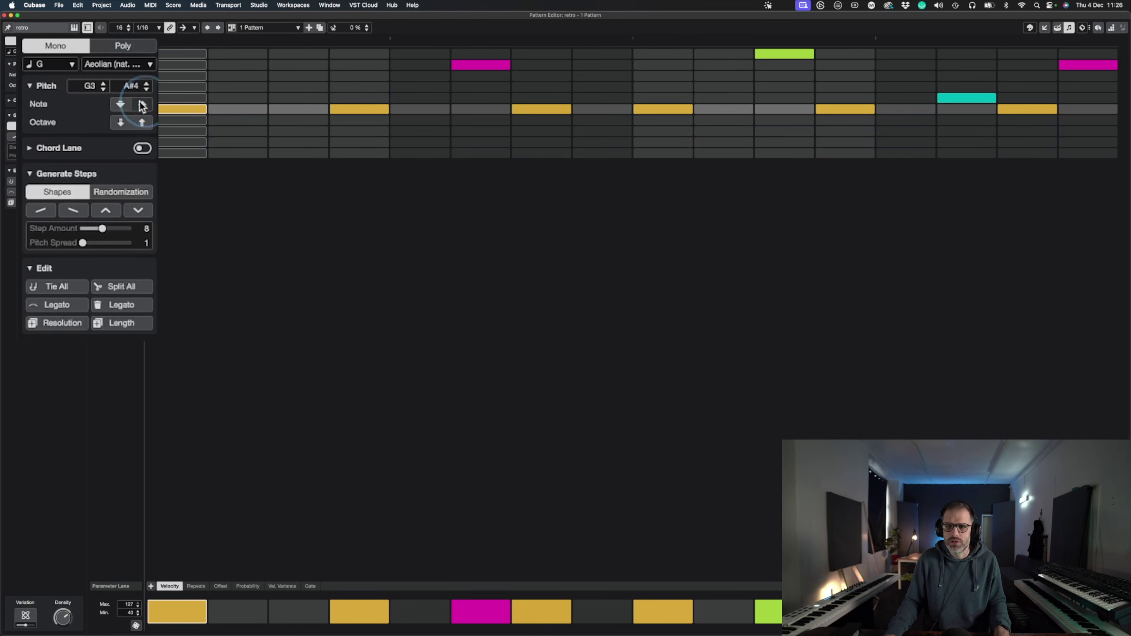
left_click(121, 104)
left_click(121, 104)
left_click(121, 105)
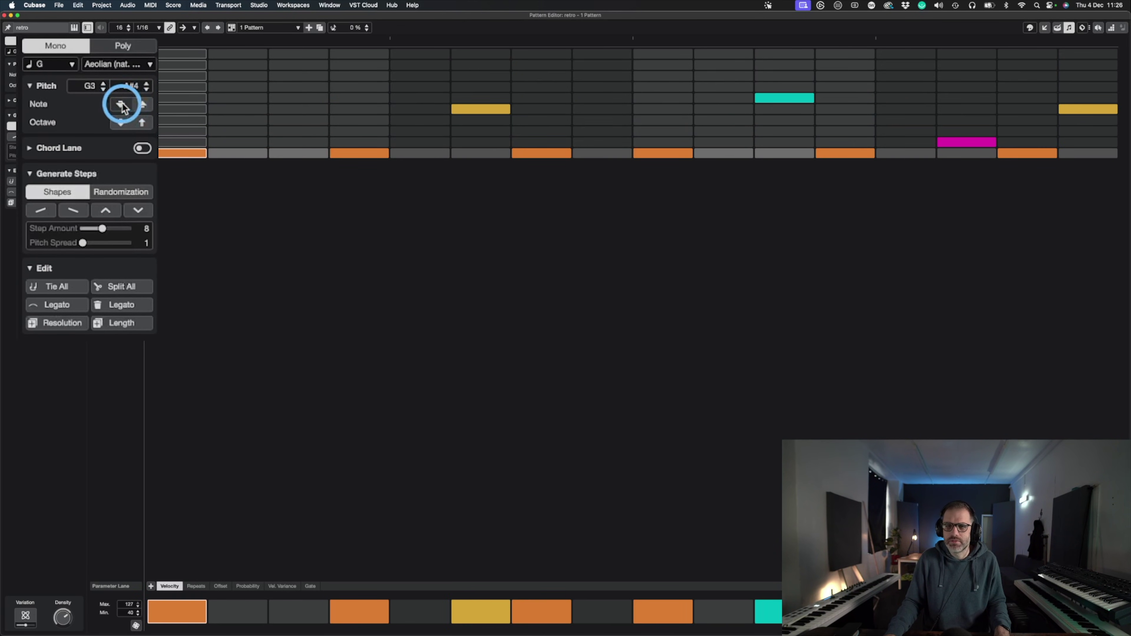
Step: Try shifting the pattern's notes down and up by octaves, ending on the G3 to A#4 range
left_click(141, 124)
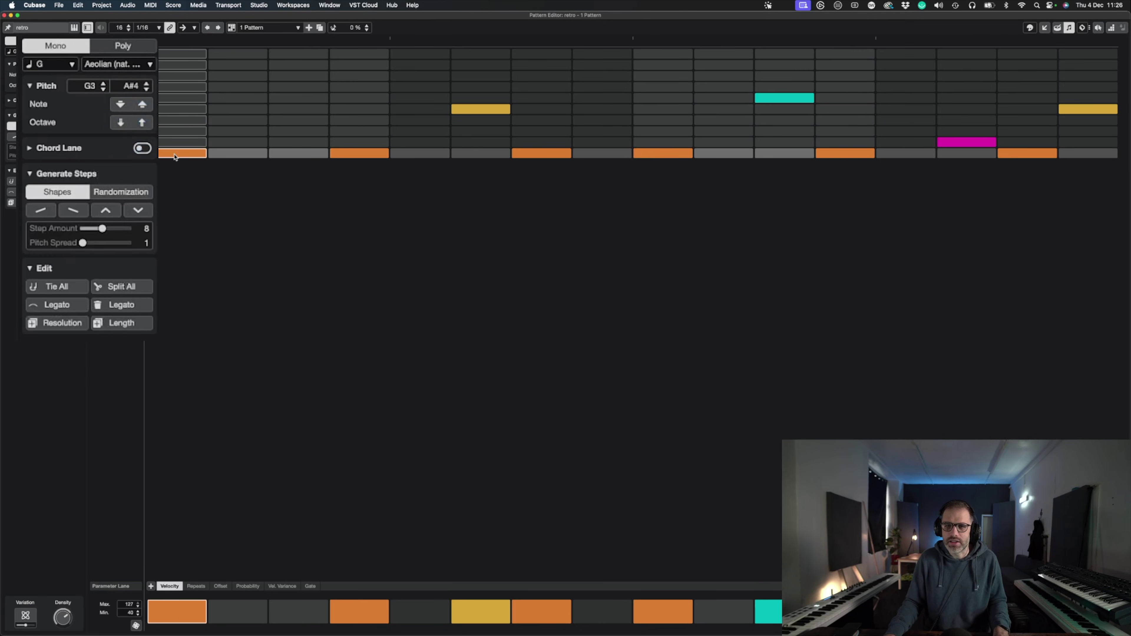
left_click(120, 123)
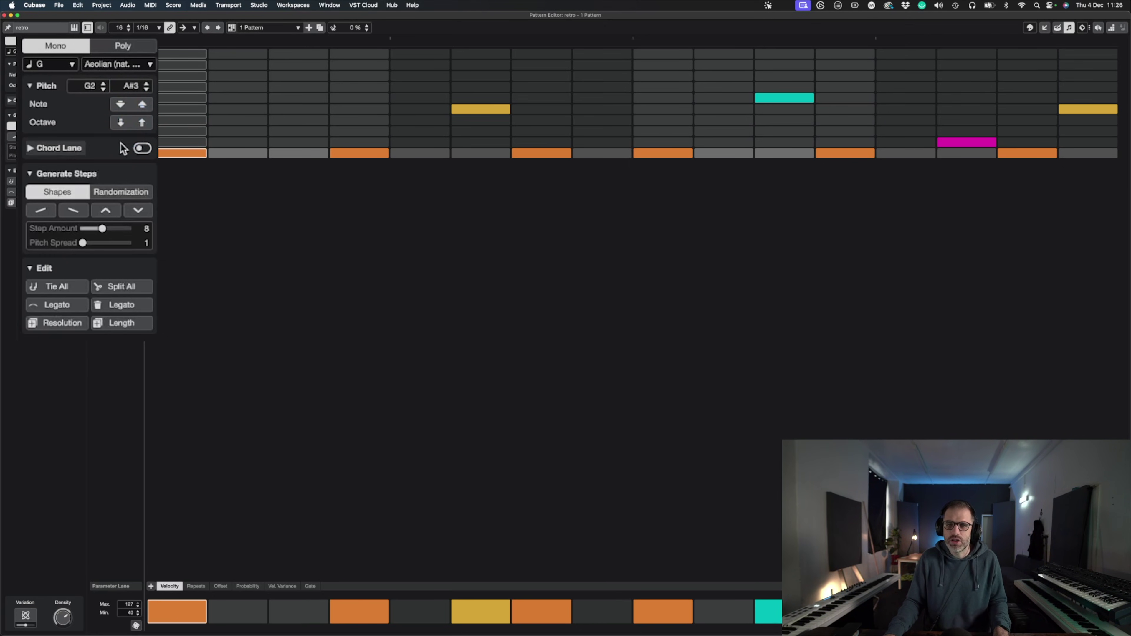
left_click(119, 123)
left_click(140, 124)
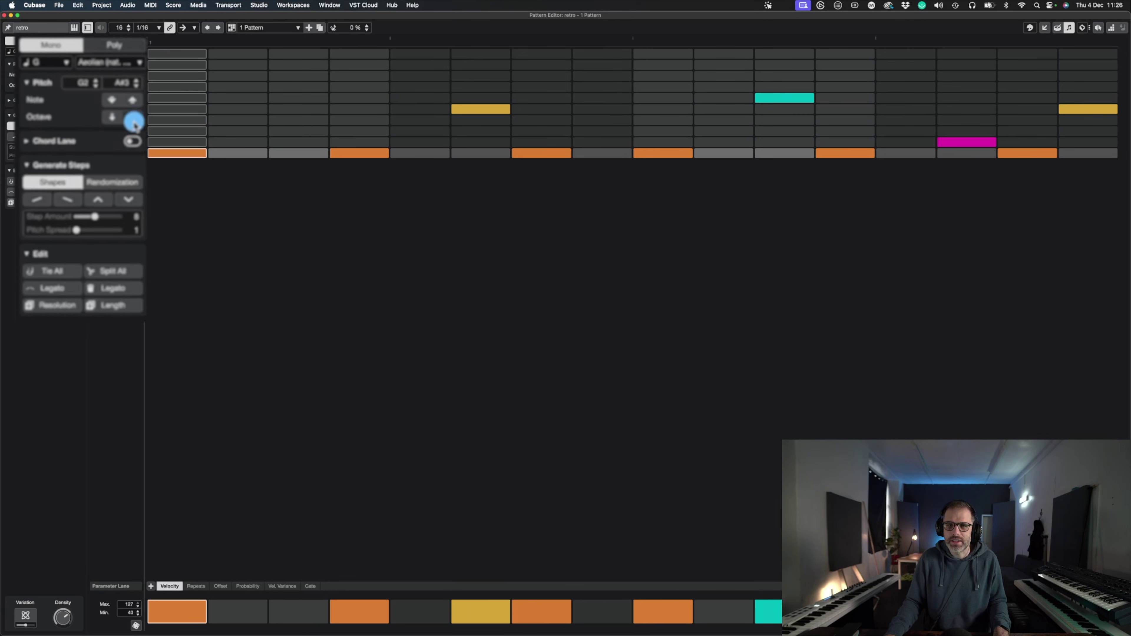
left_click(135, 121)
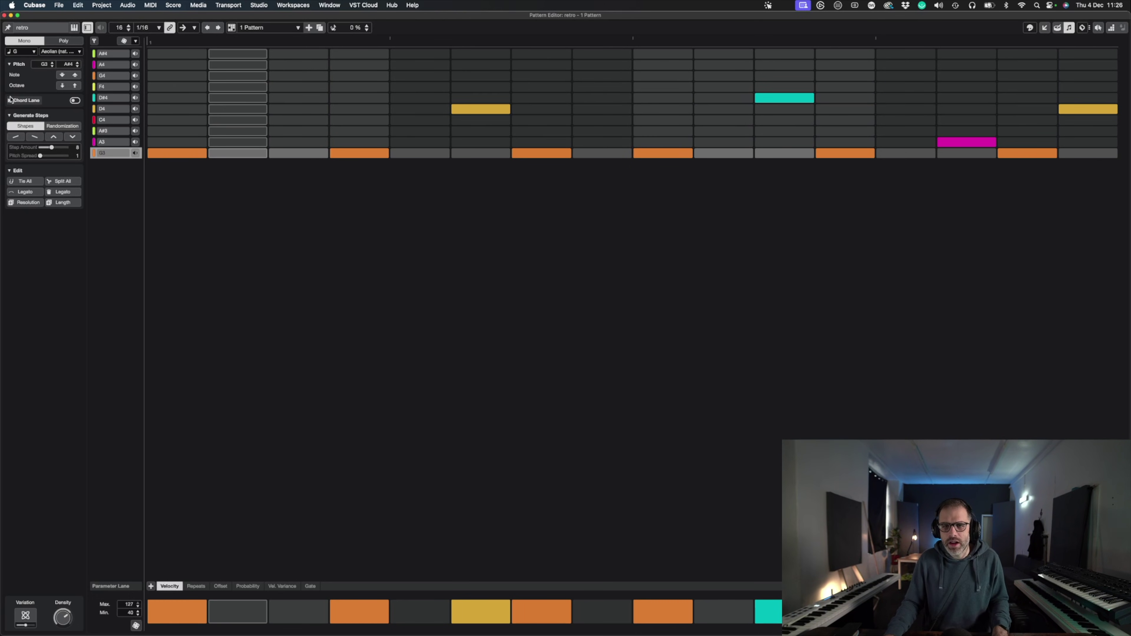
Step: Show the Chord Lane's chord input drop area, hide it again and collapse the Chord Lane section
left_click(10, 100)
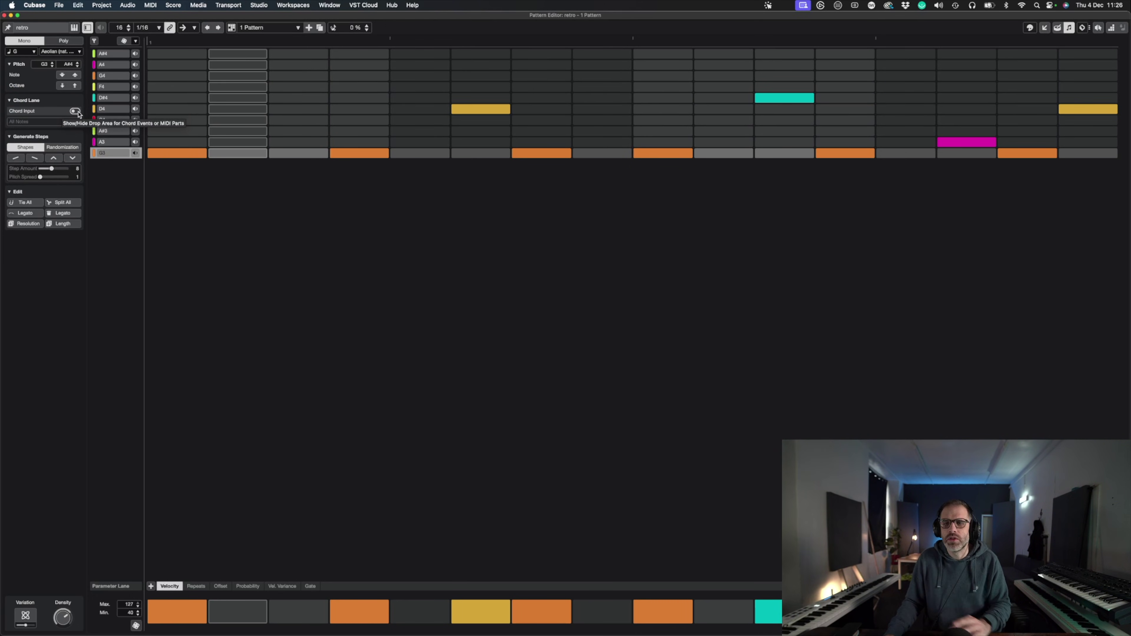
left_click(74, 111)
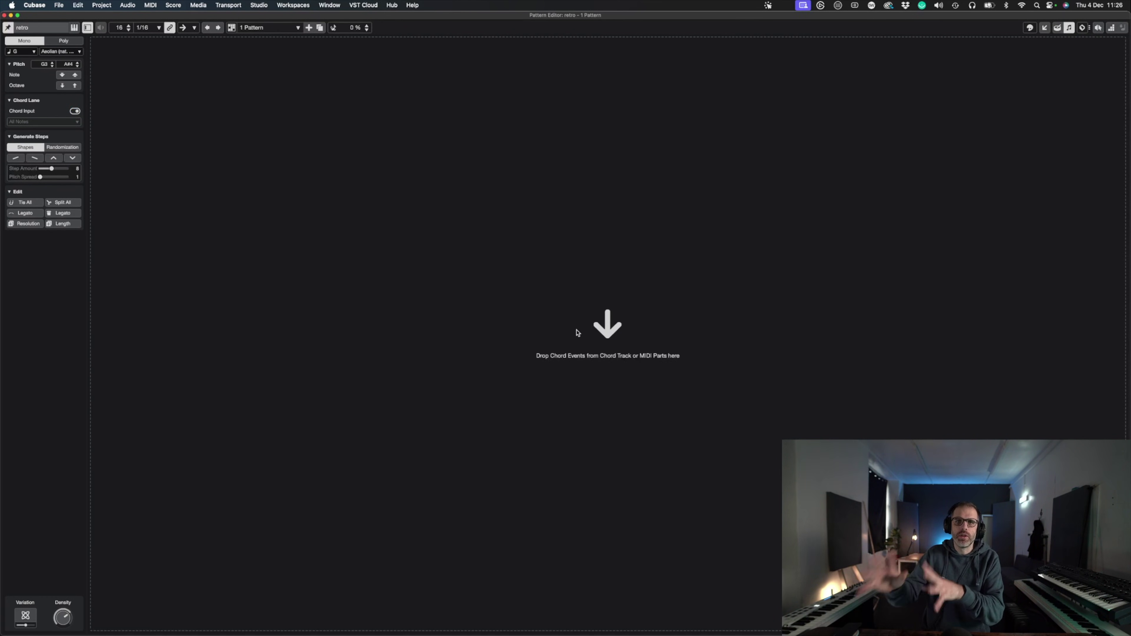
left_click(74, 111)
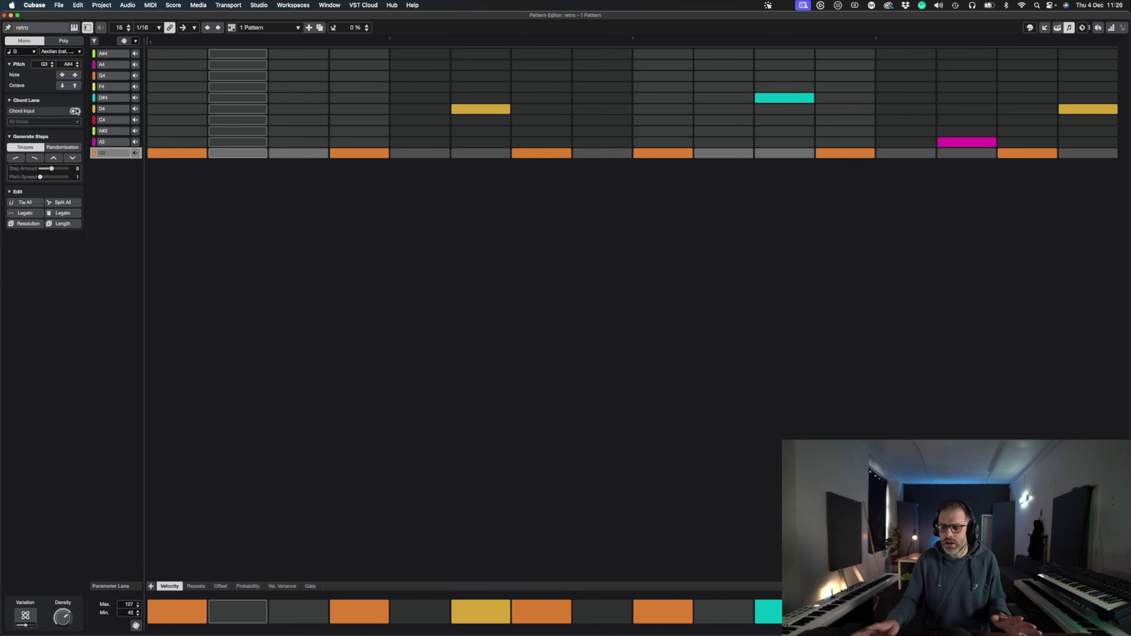
left_click(9, 101)
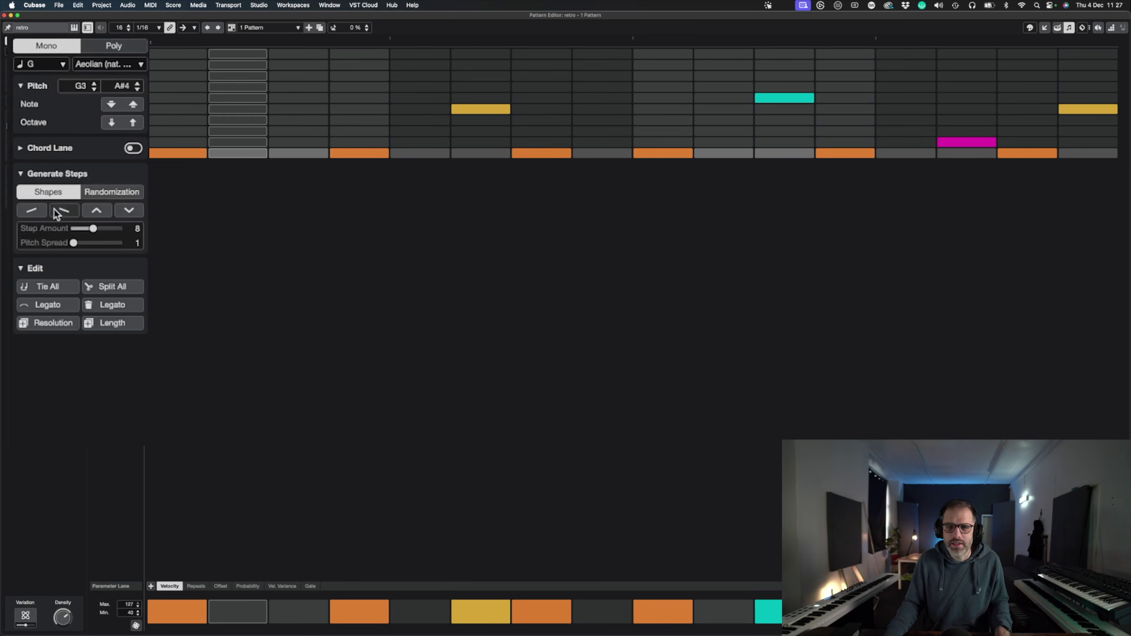
Step: Generate pattern steps with the ascending, descending and rise-and-fall shapes in turn, using a step amount of 8
left_click(31, 210)
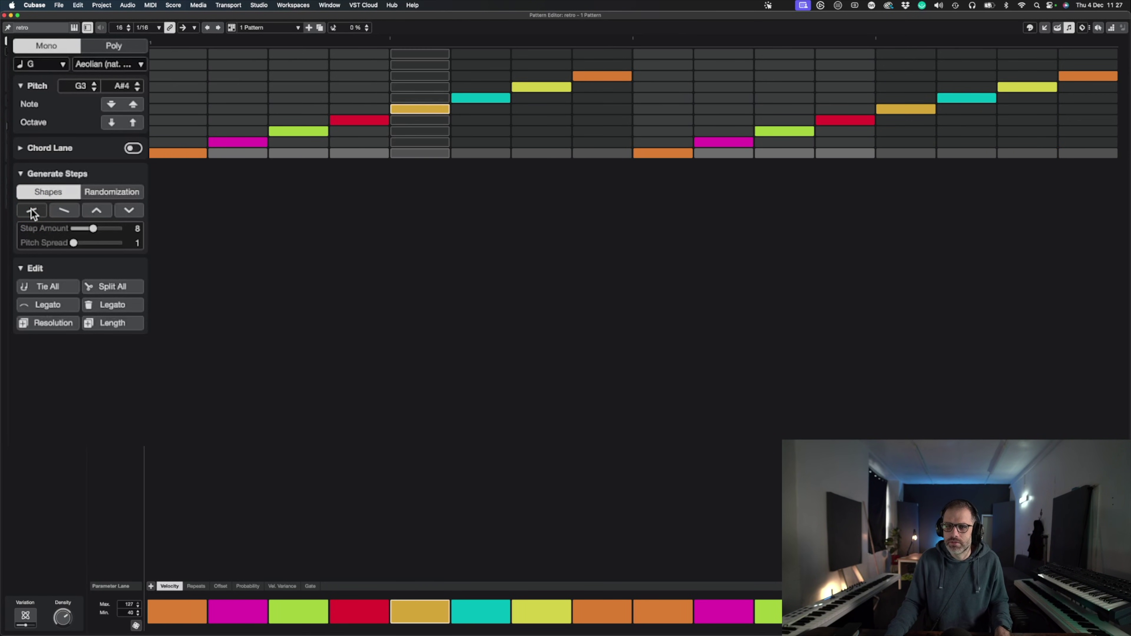
left_click(61, 212)
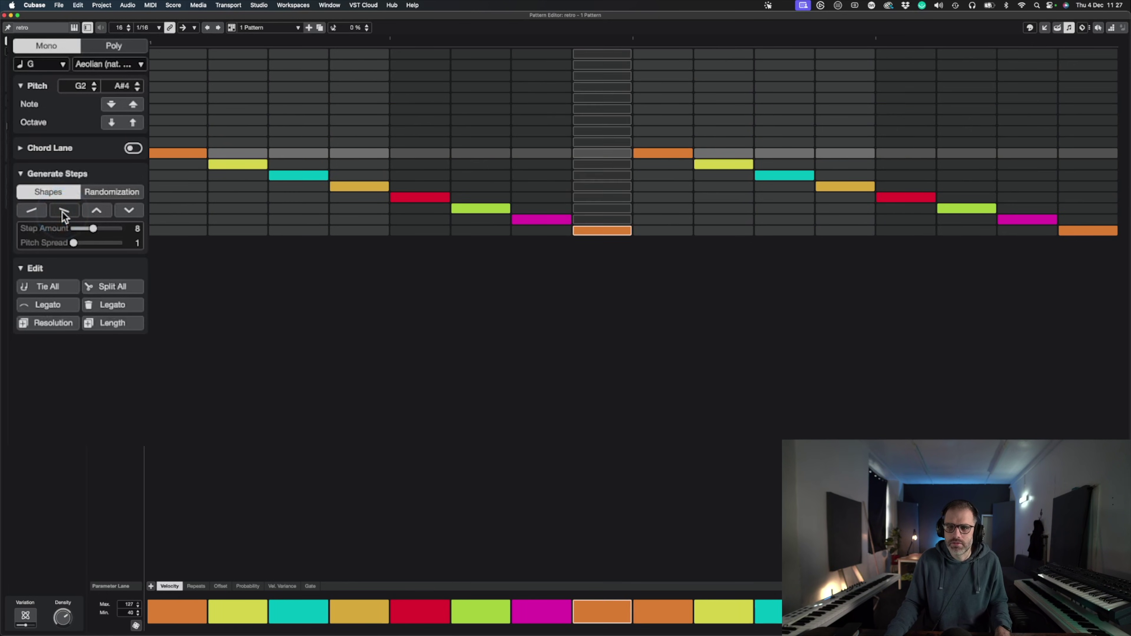
left_click(98, 211)
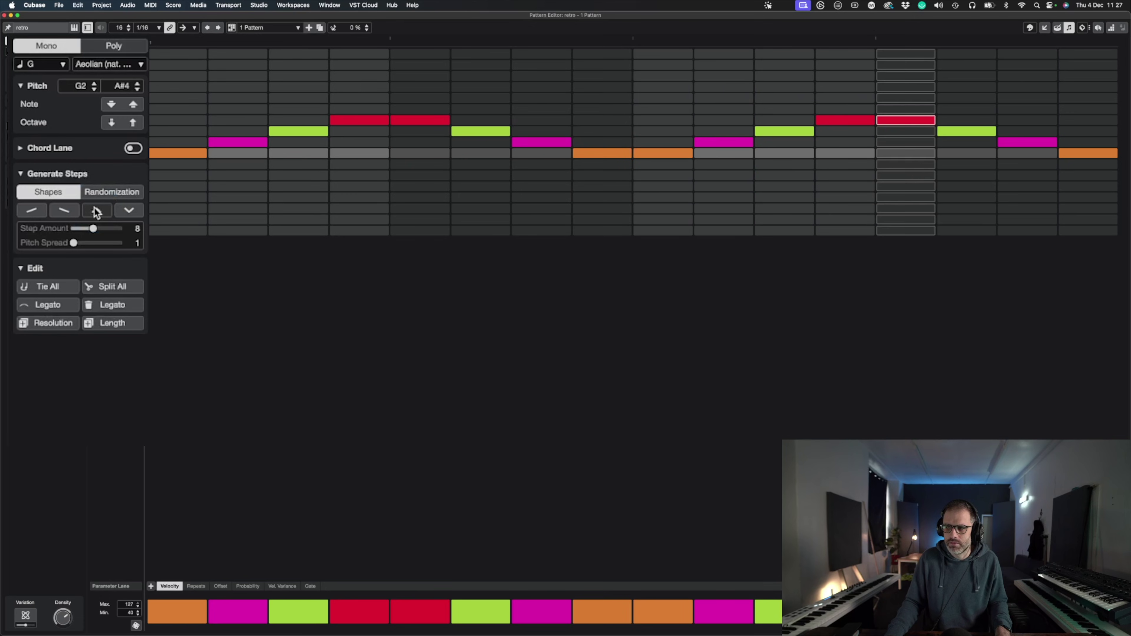
Step: Generate the fall-and-rise and ascending shapes, using a step amount of 6 and trying a pitch spread of 3 before returning it to 1
left_click(129, 211)
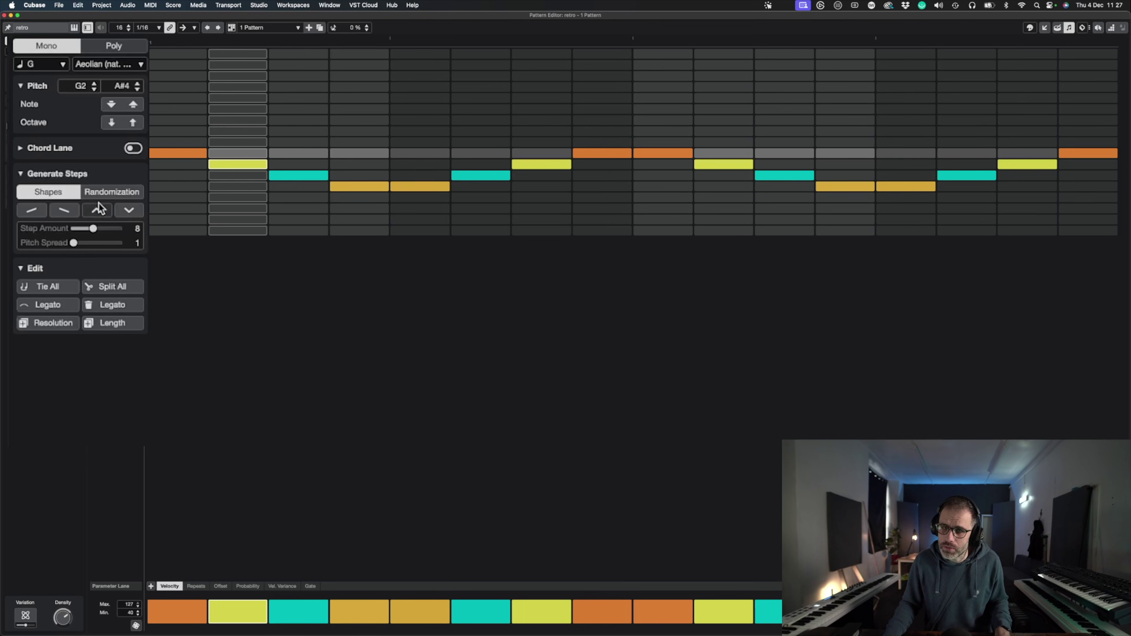
left_click(32, 212)
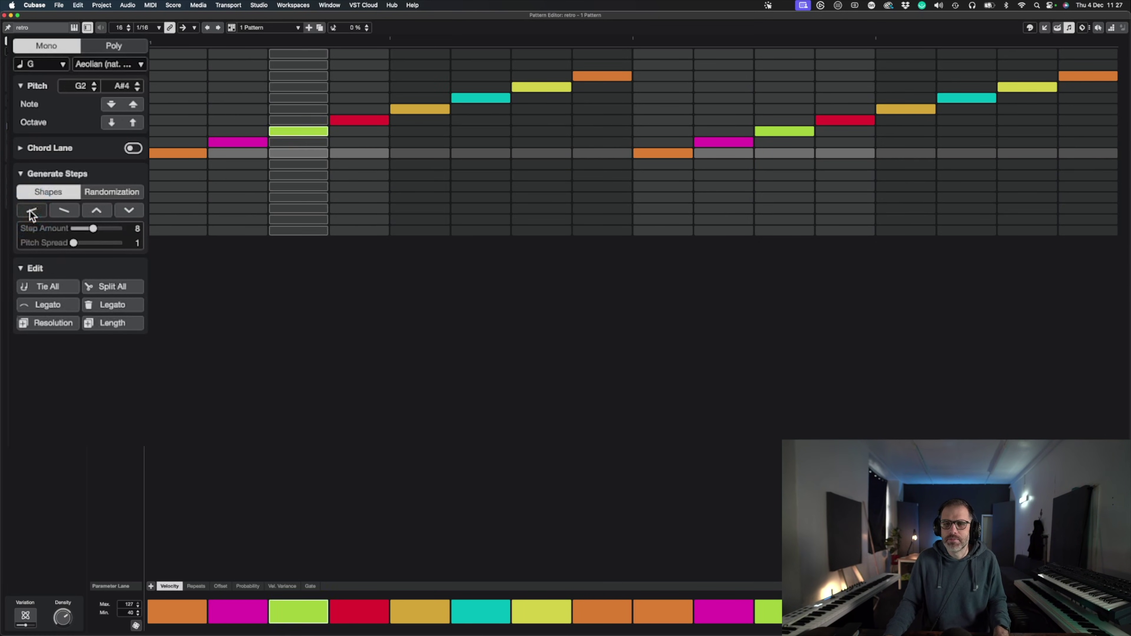
left_click_drag(92, 229, 87, 230)
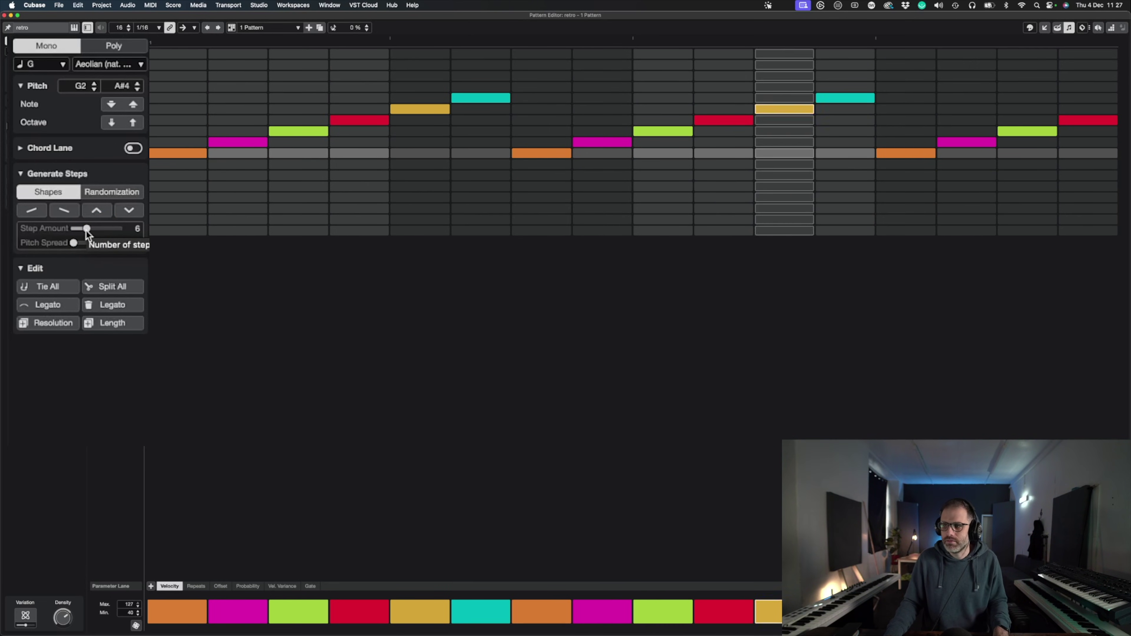
left_click_drag(74, 243, 84, 244)
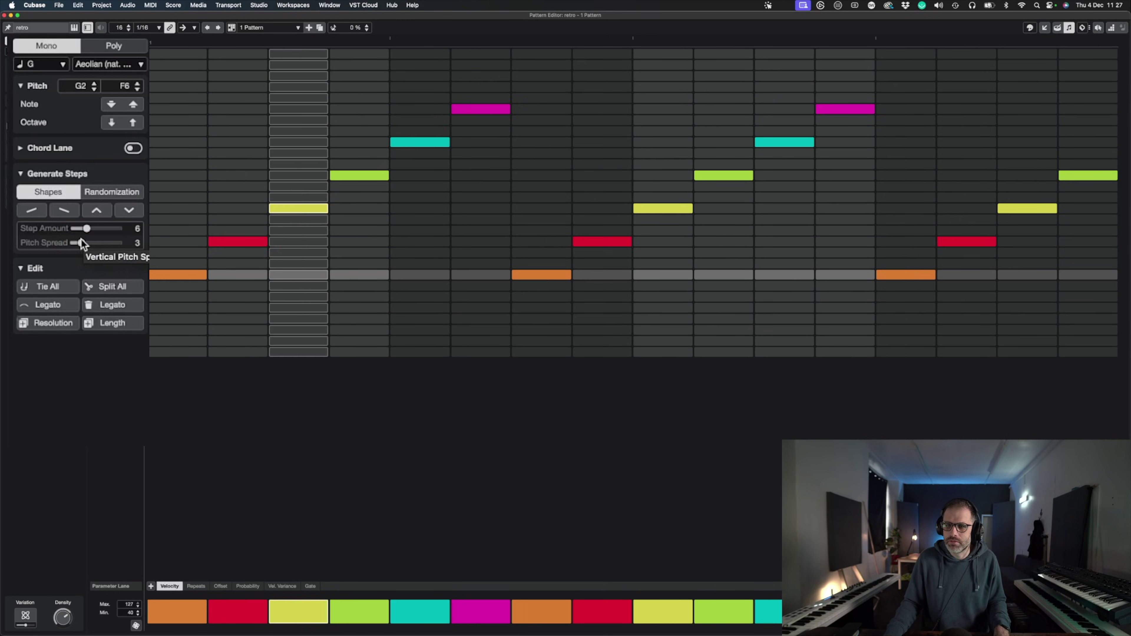
left_click_drag(83, 243, 74, 240)
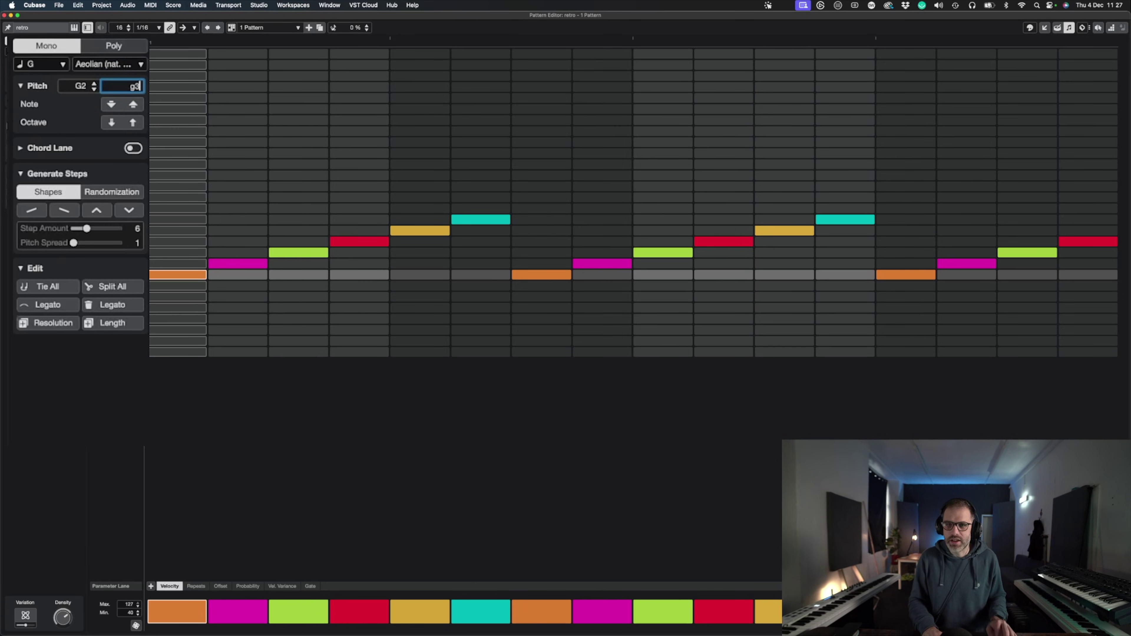
Step: Try G3 as the pattern's highest pitch, and settle on an upper limit of G4
key("Return")
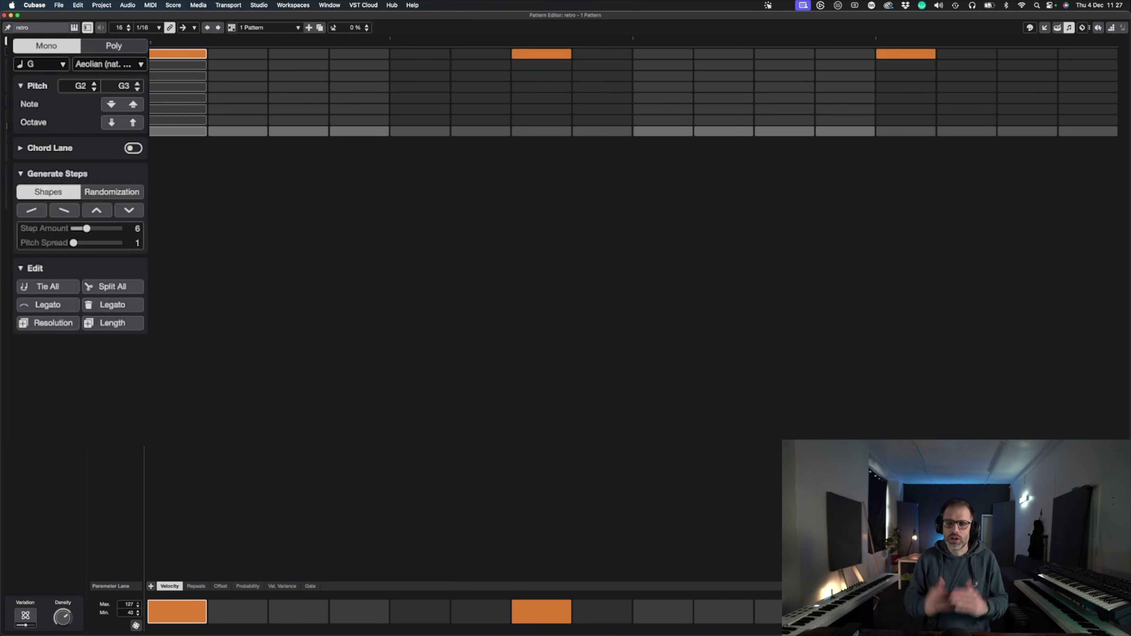
left_click(119, 83)
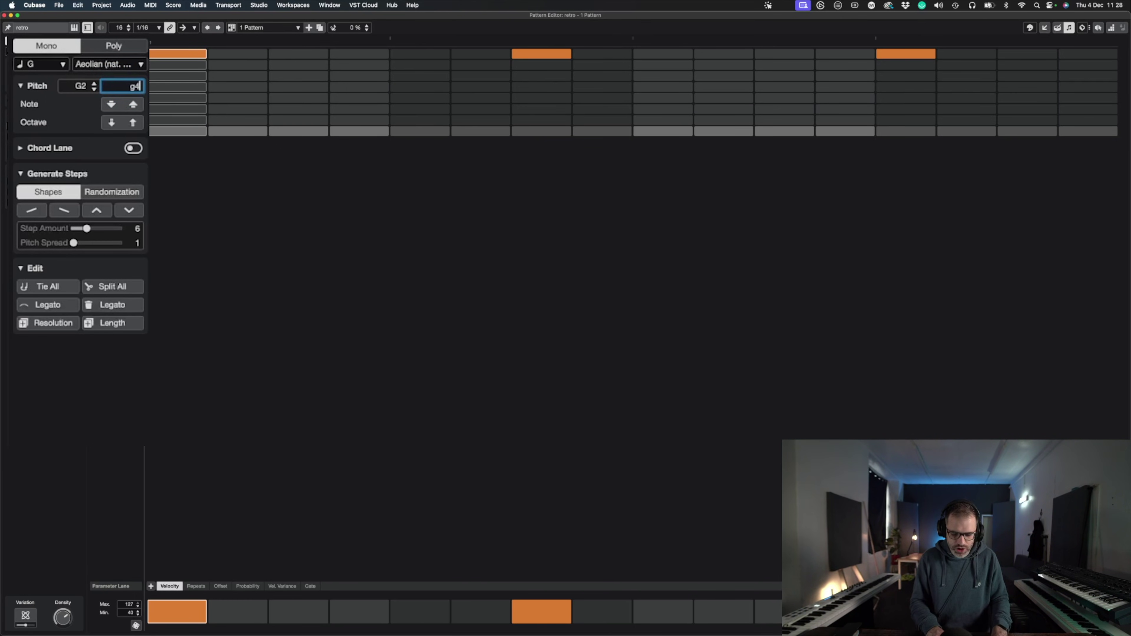
key("Return")
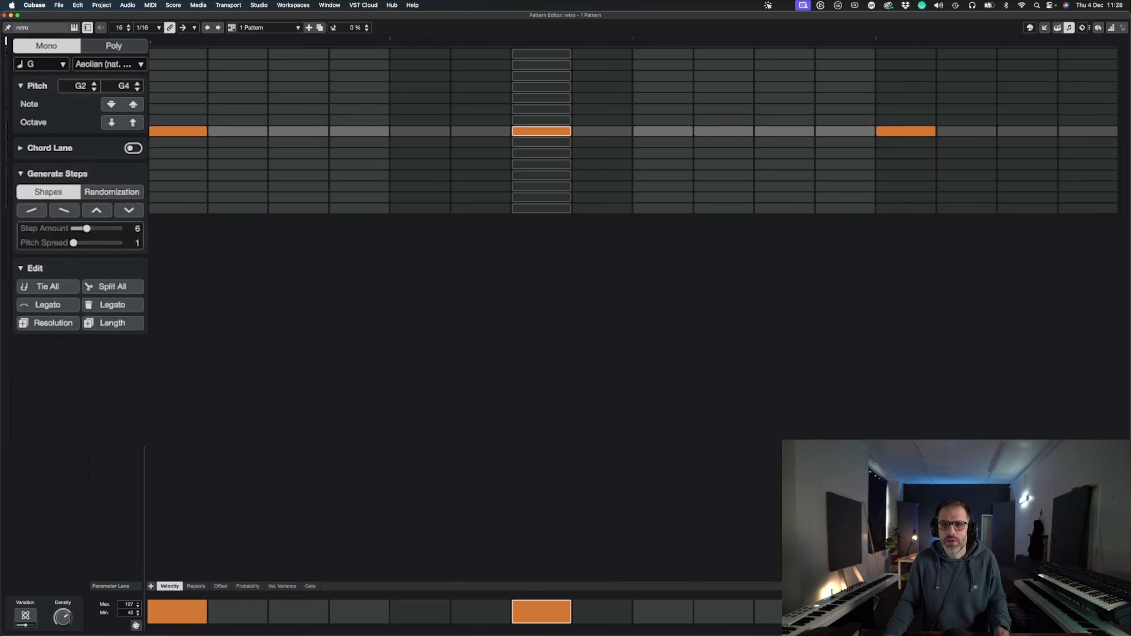
Step: Set the randomization ties to 18% and randomize the pattern steps five times
left_click(118, 191)
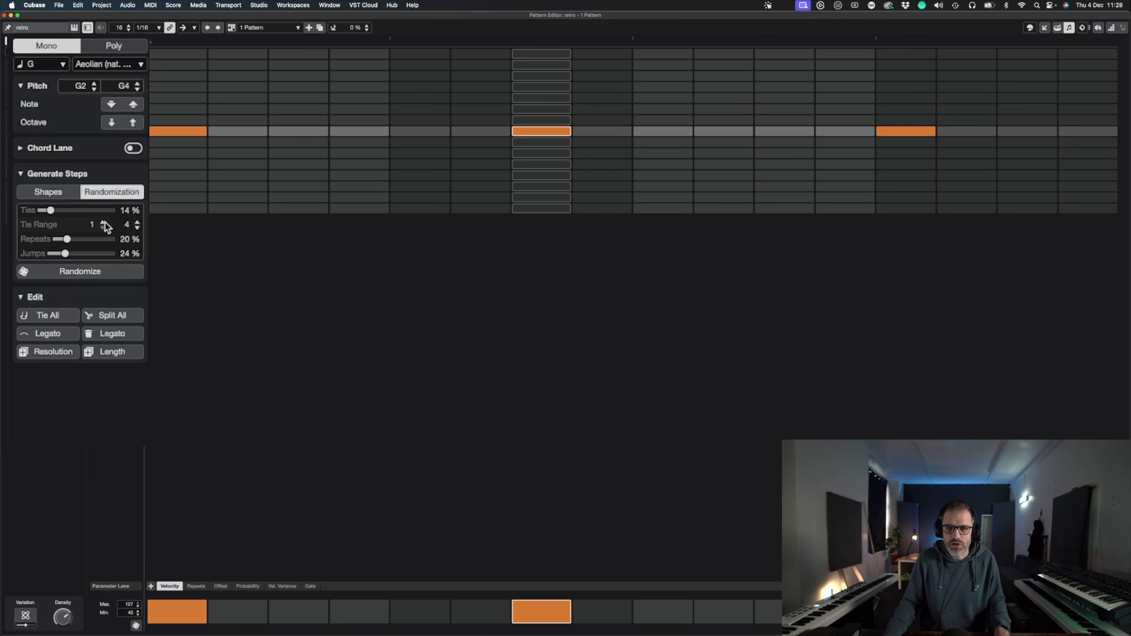
left_click_drag(50, 211, 53, 213)
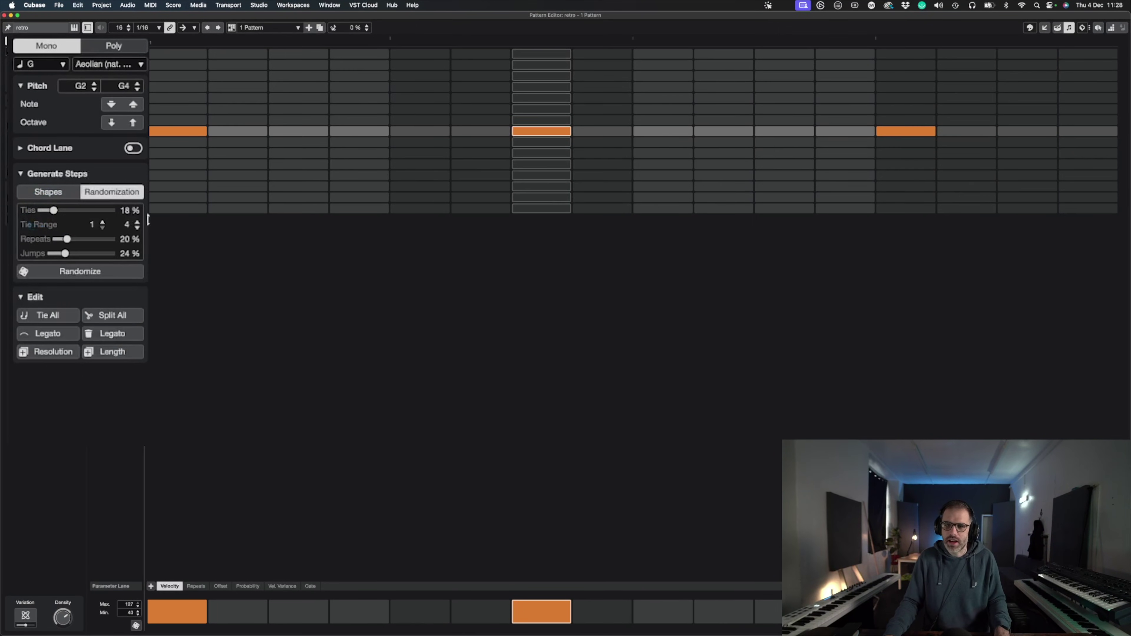
left_click(97, 271)
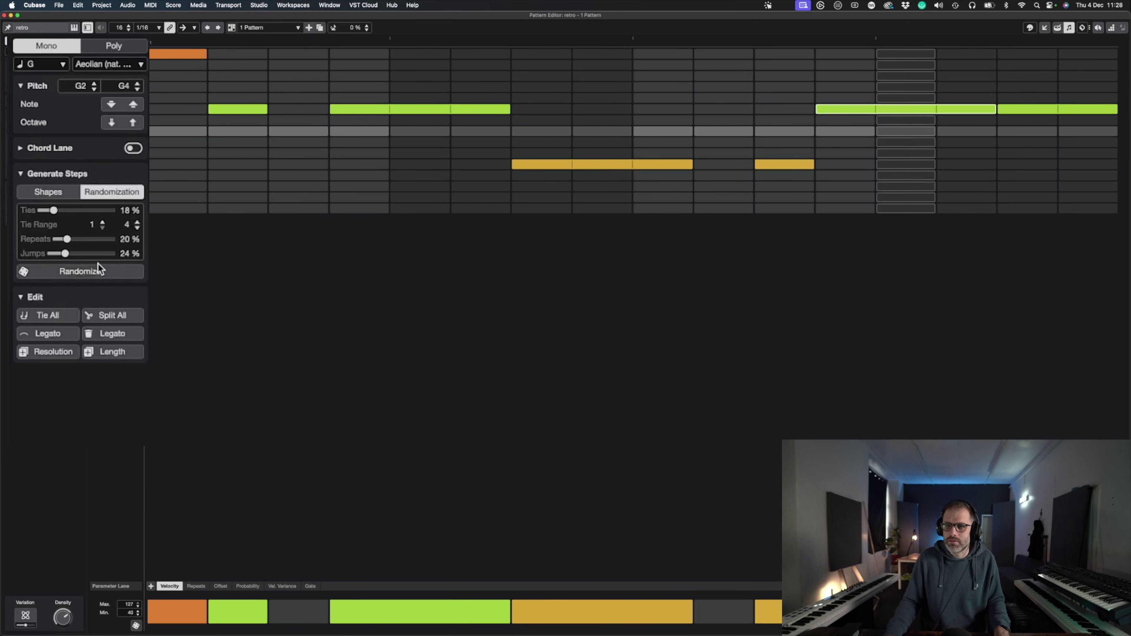
left_click(95, 272)
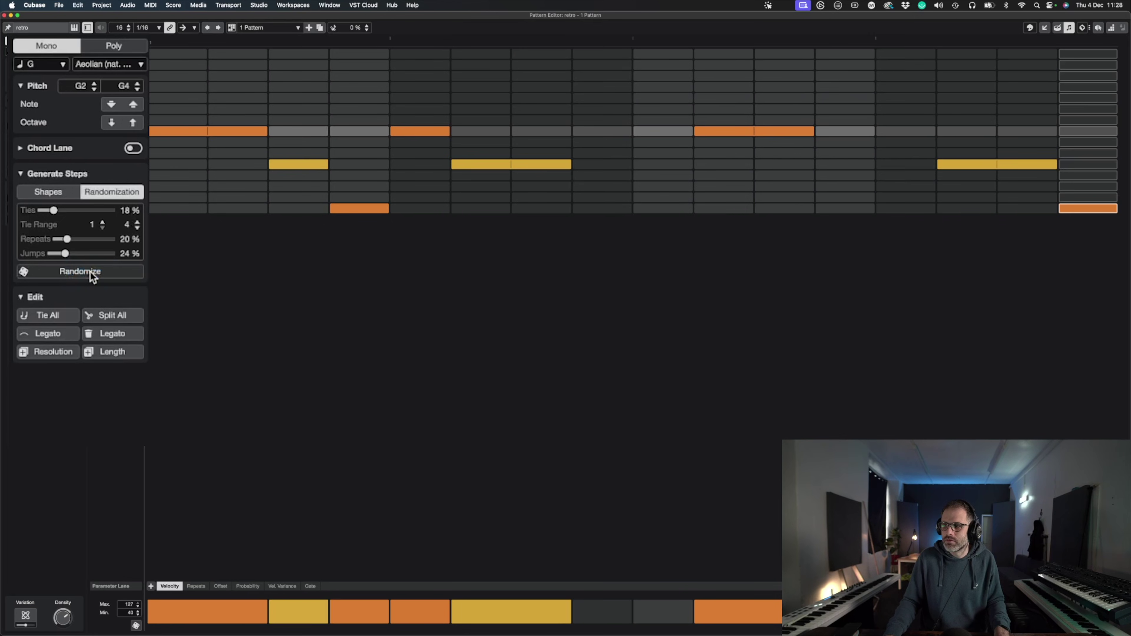
left_click(91, 273)
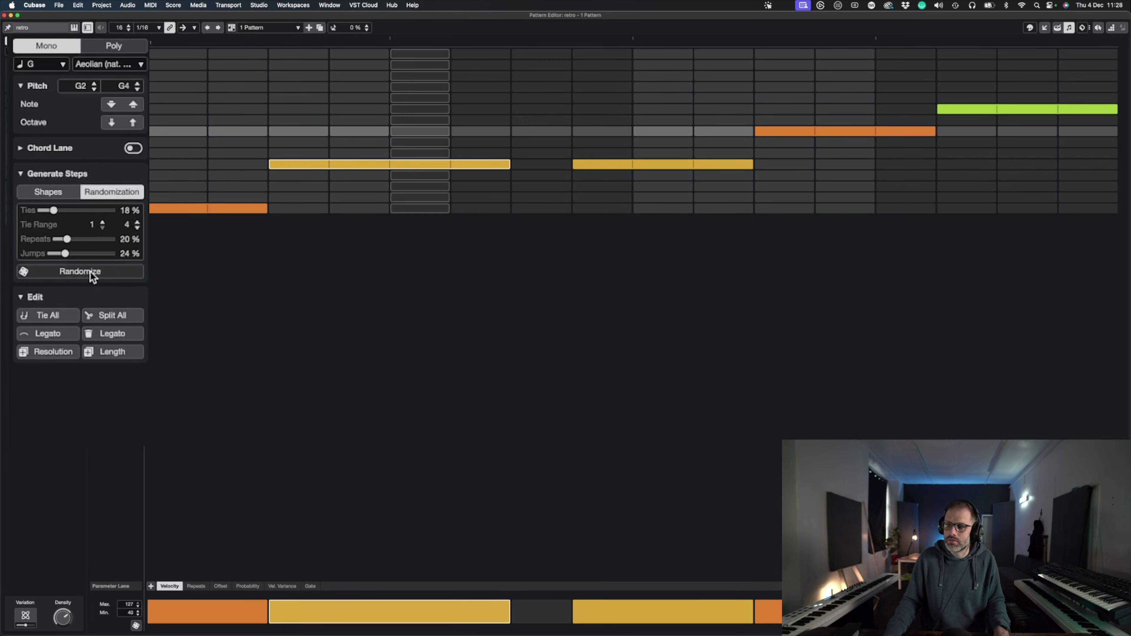
left_click(92, 273)
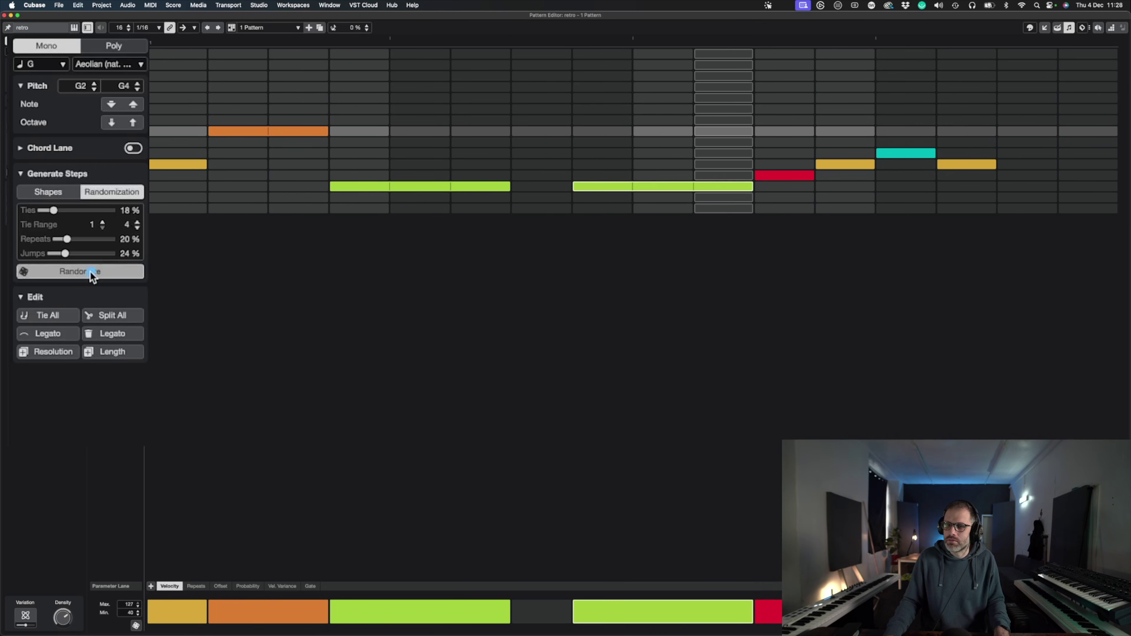
left_click(92, 273)
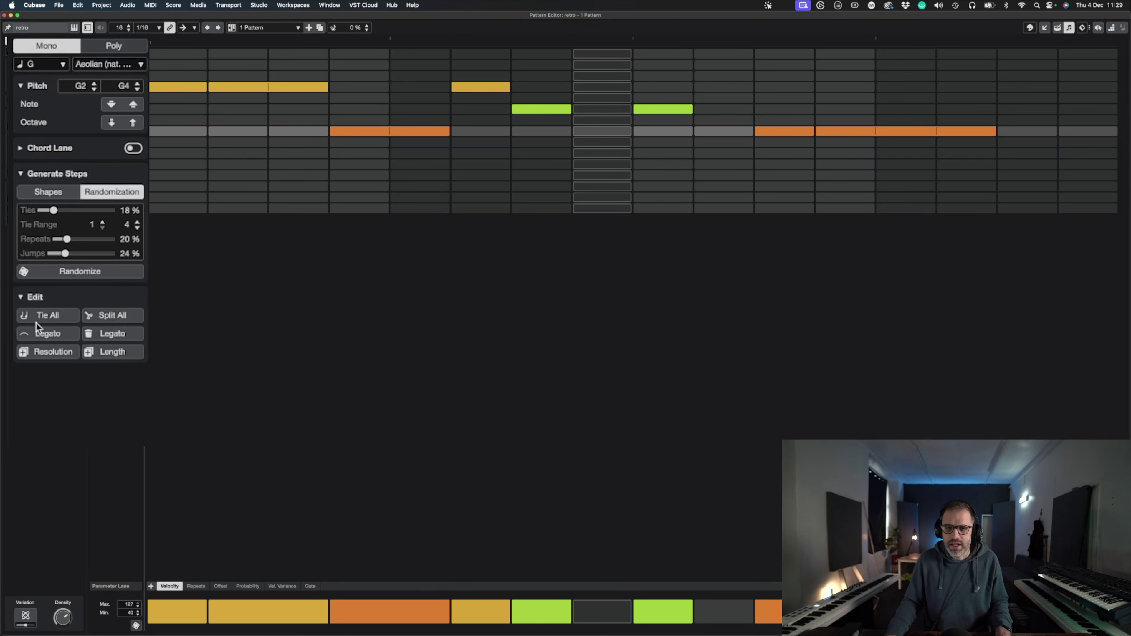
Step: Delete the notes on the first five steps, draw a four-step G3 note from step 1 and add an A3 note on step 5
left_click(191, 88)
left_click(218, 87)
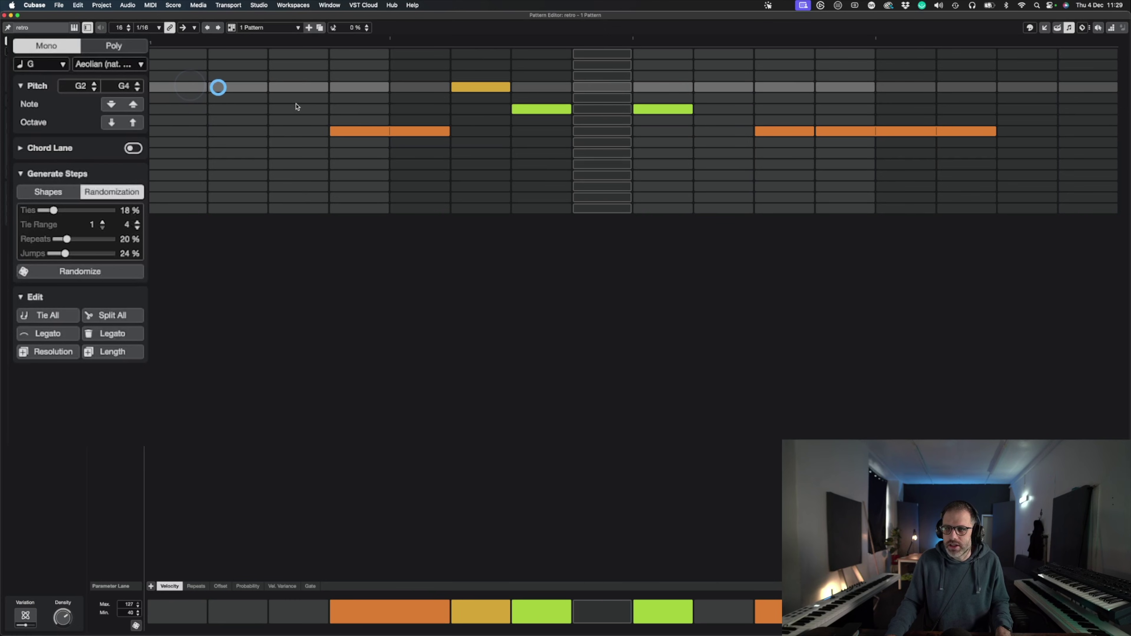
left_click(339, 132)
left_click(168, 134)
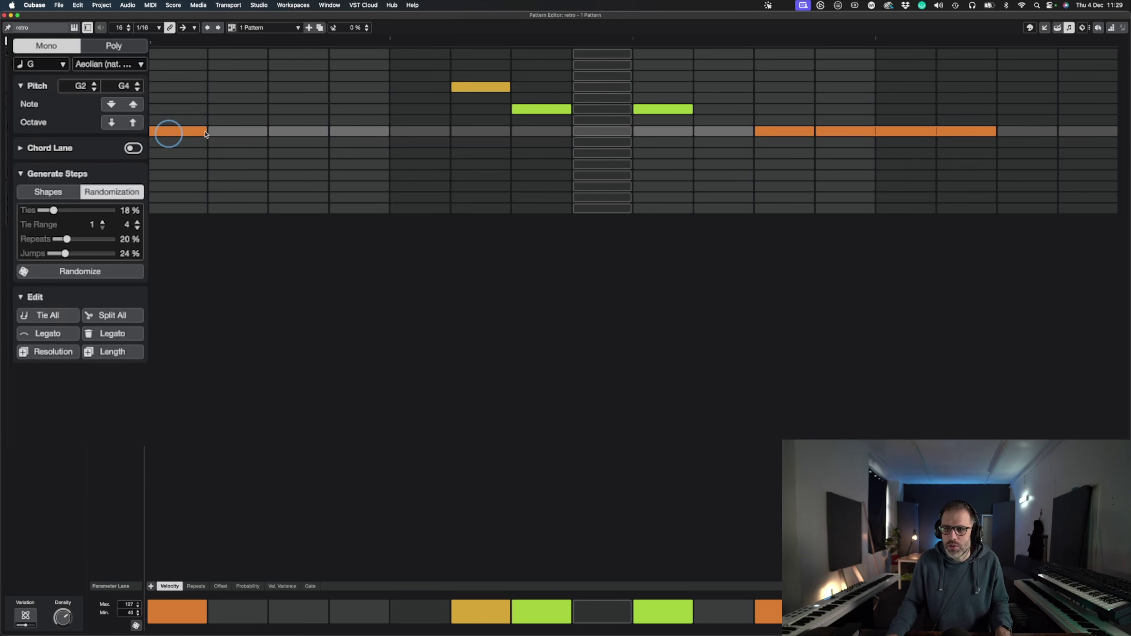
left_click_drag(206, 131, 369, 134)
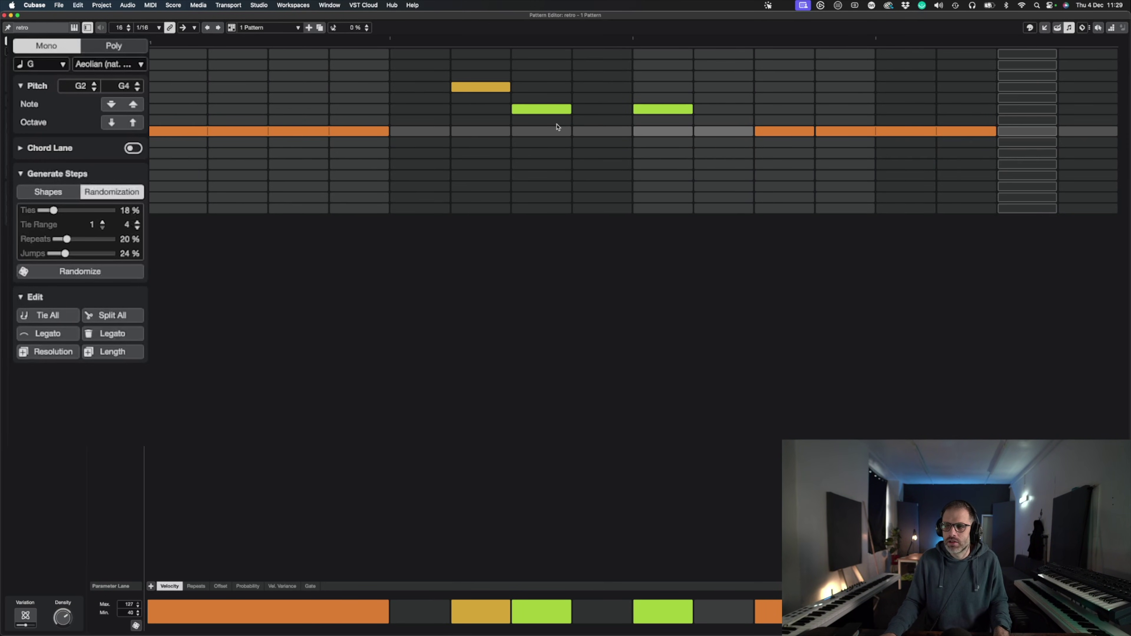
left_click(405, 121)
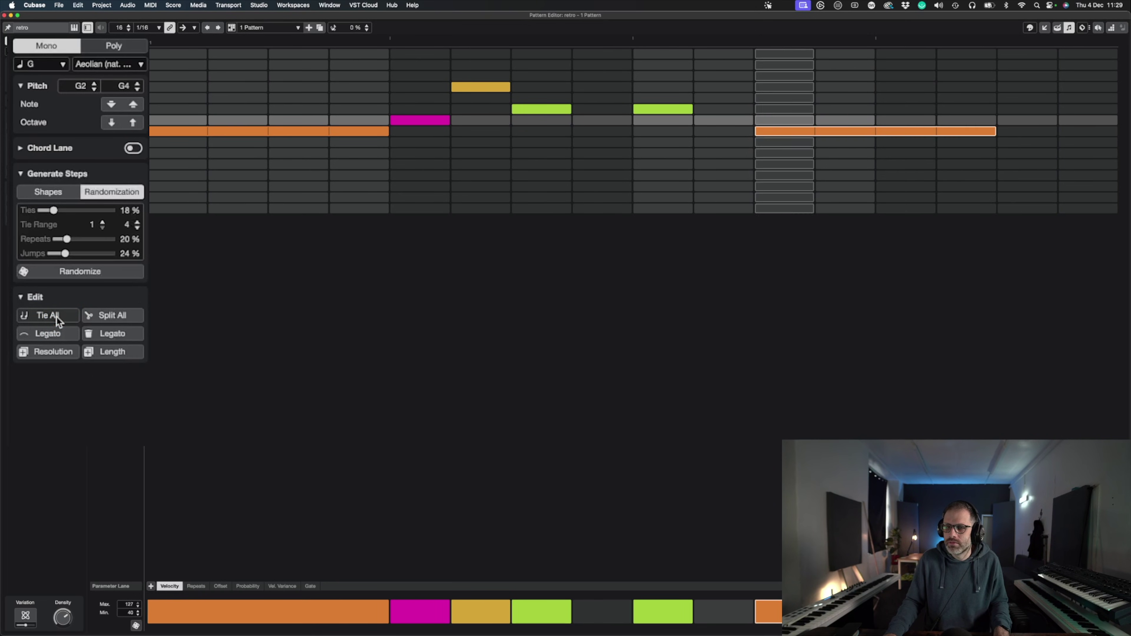
Step: Extend the pattern's notes to legato and remove the legato again
left_click(60, 336)
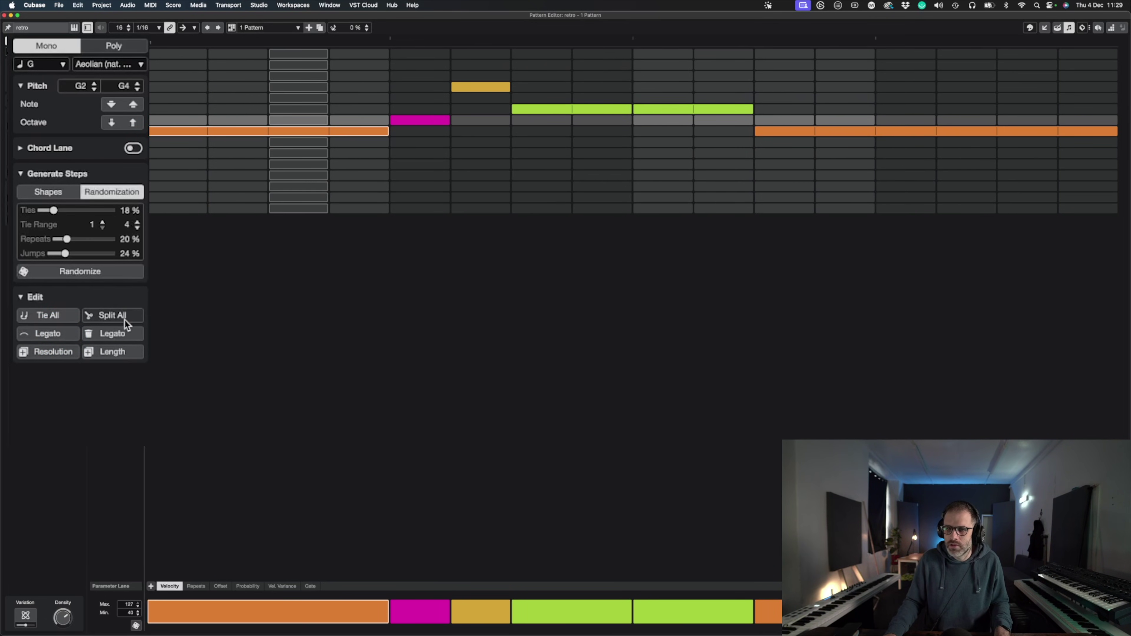
left_click(119, 335)
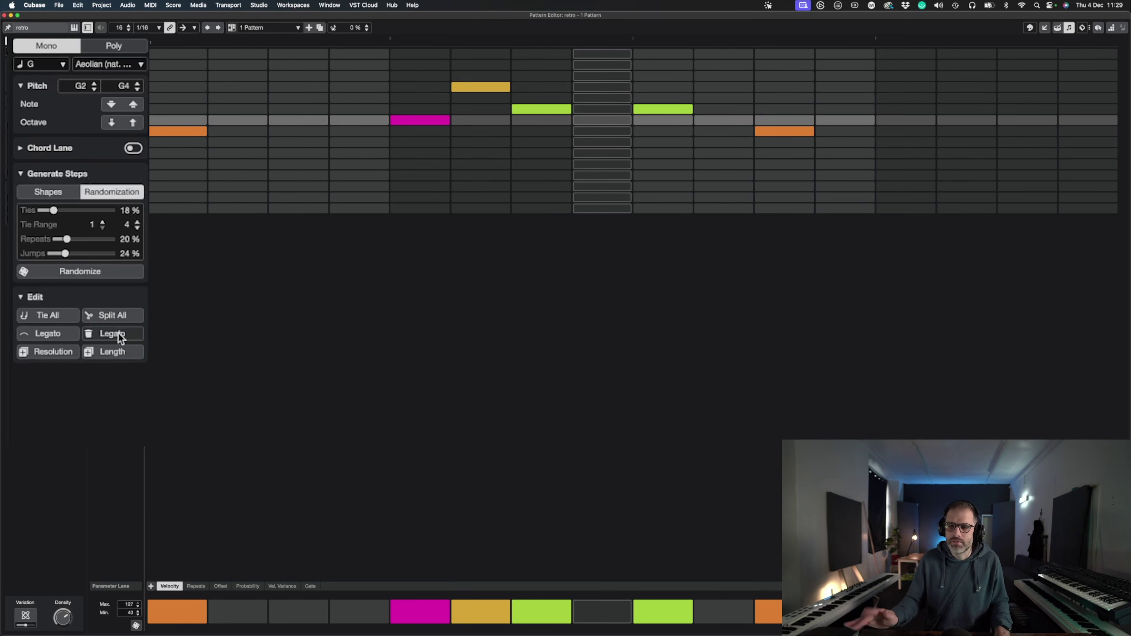
Step: Try doubling the pattern's resolution up to 1/64 and doubling its length
left_click(51, 350)
left_click(50, 350)
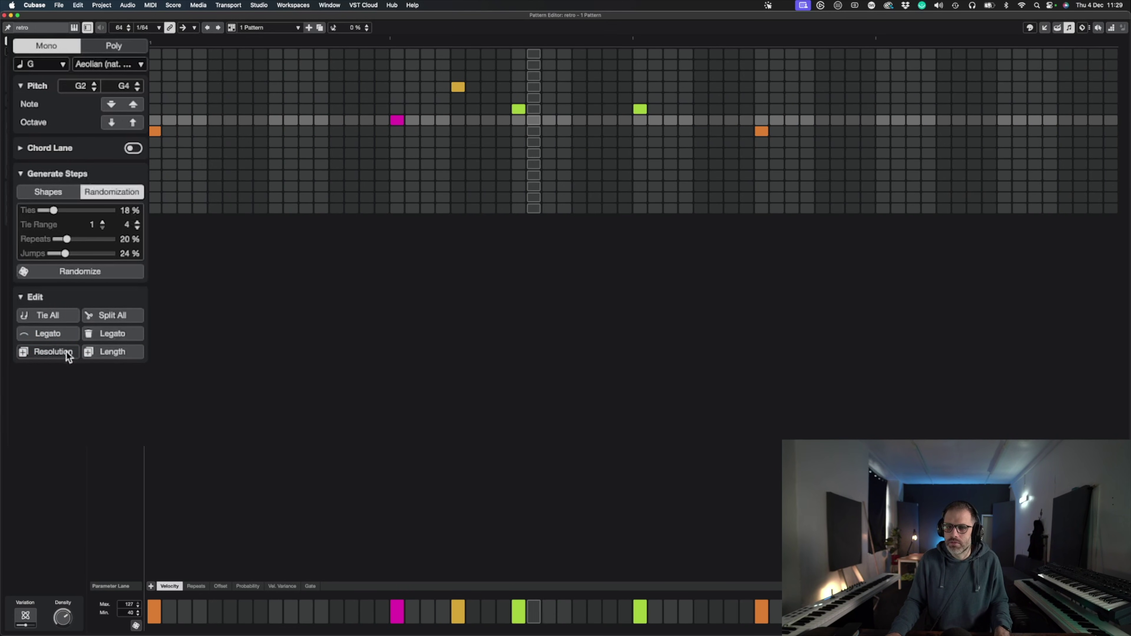
left_click(90, 354)
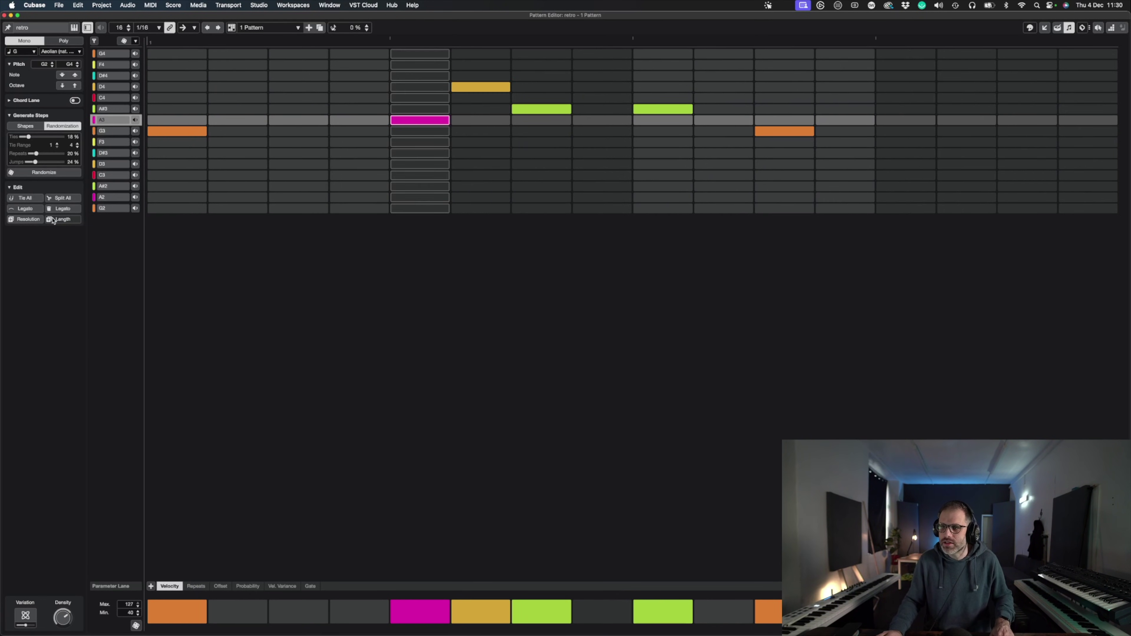
left_click(52, 220)
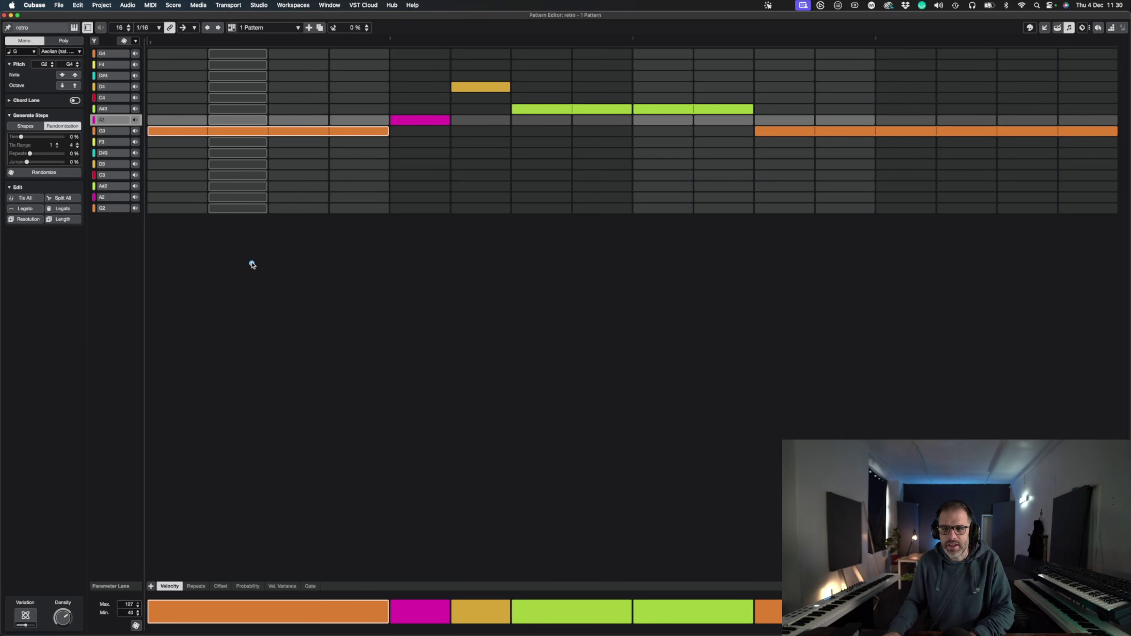
Step: Return to the project window and replace the retro track's Retrologue instrument with HALion Sonic
key("Return")
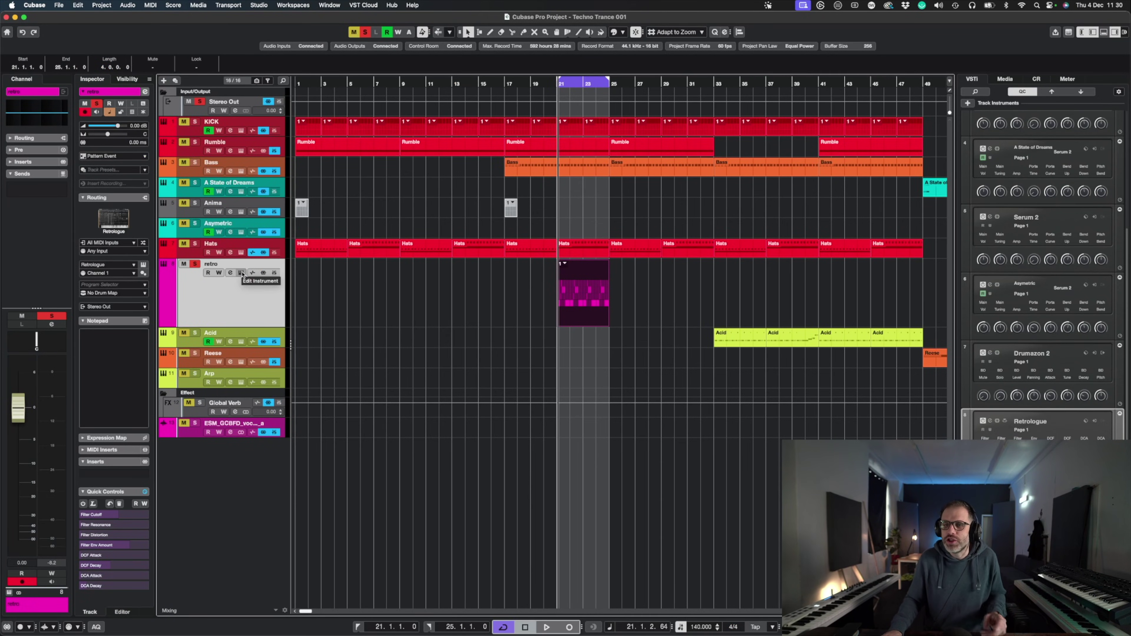
left_click(1030, 422)
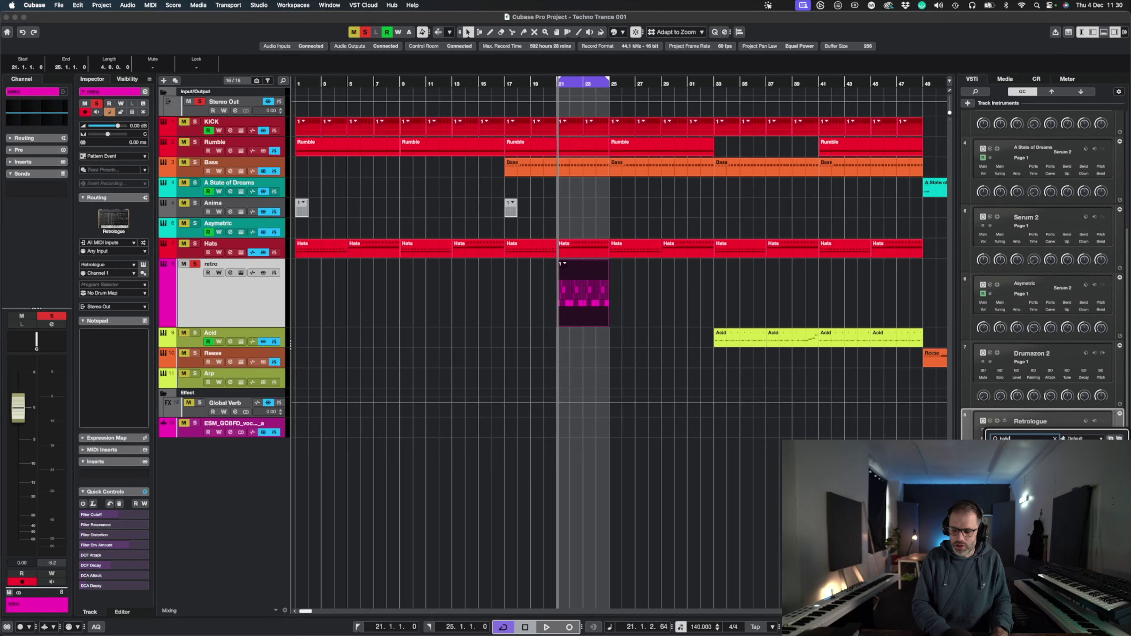
key("Return")
Step: Load the Chicago Saws program from the Triebwerk instrument and start playback
scroll(684, 366, "down", 10)
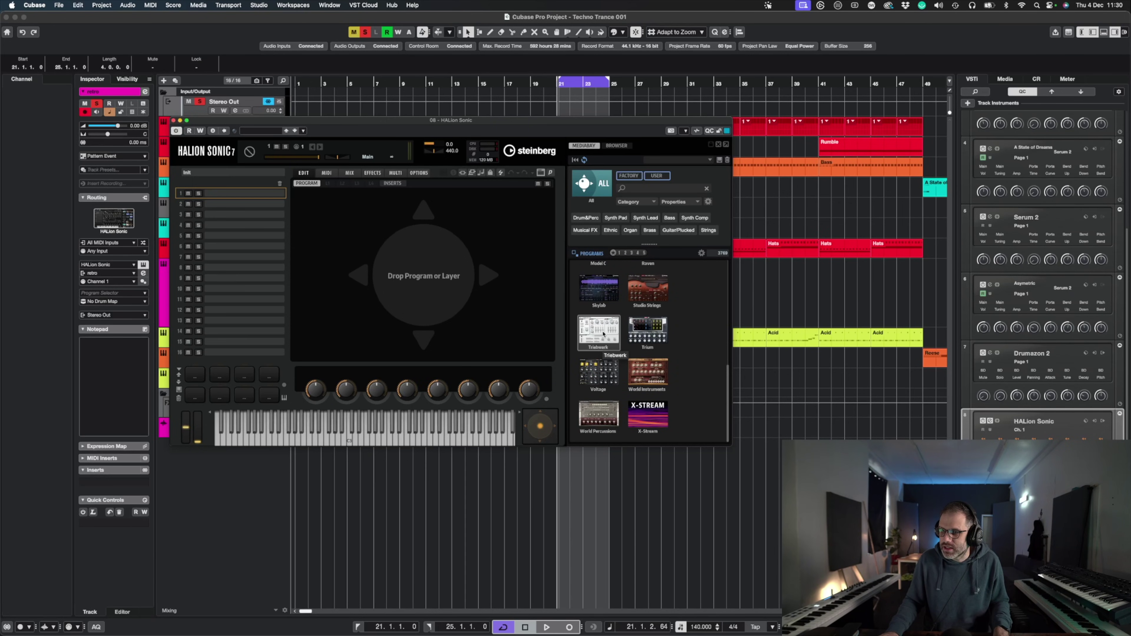
left_click(603, 333)
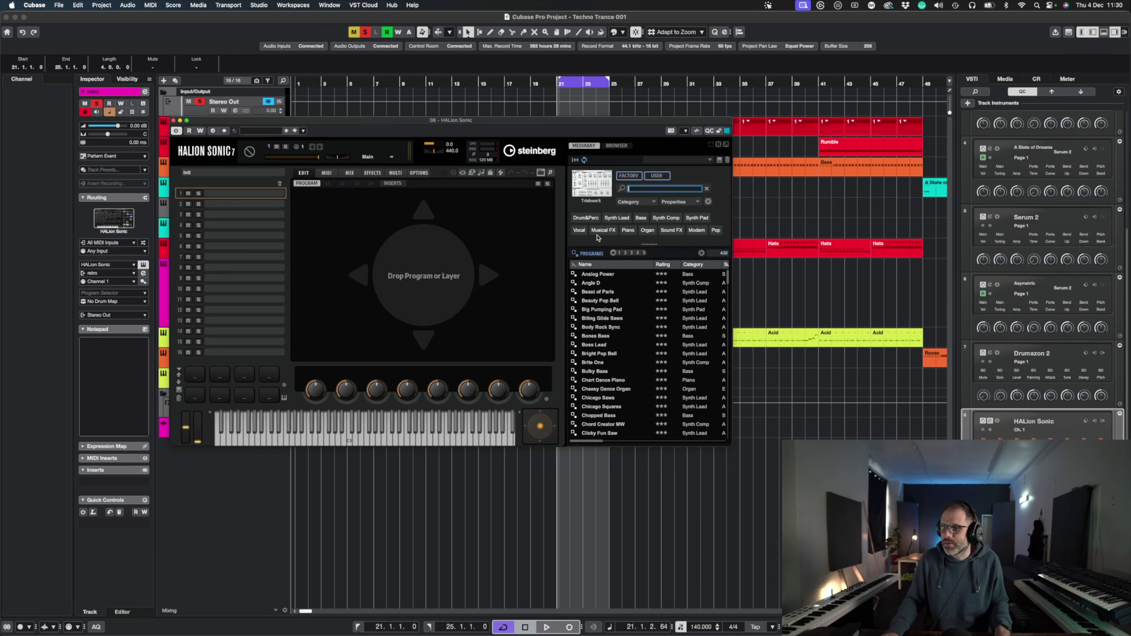
double_click(599, 397)
key("space")
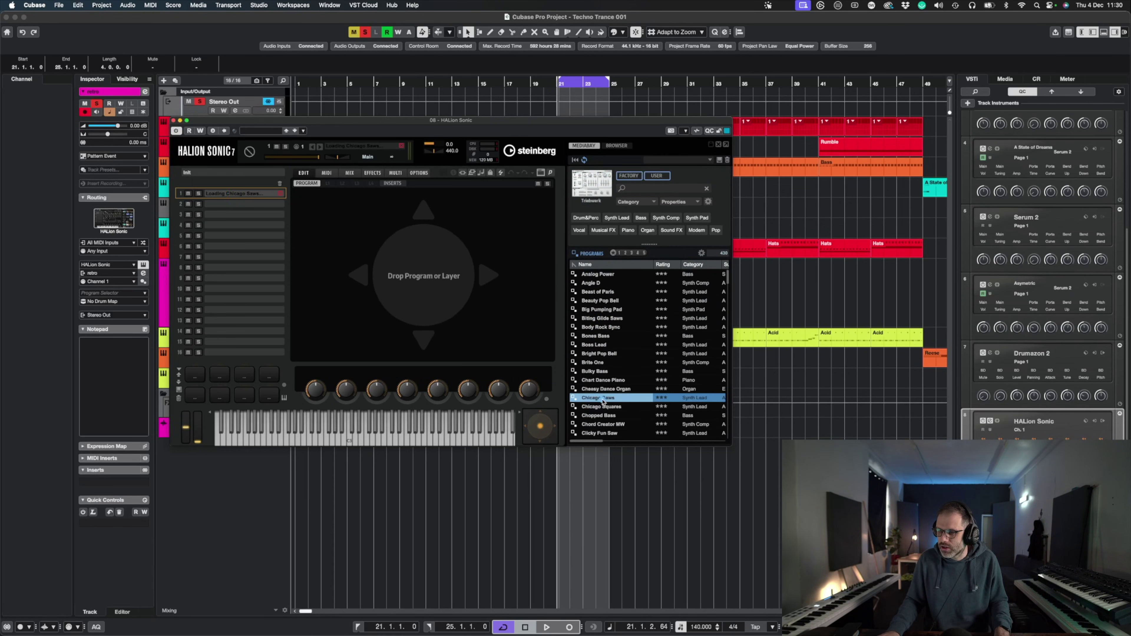
Step: Move the HALion Sonic window aside, close it and reopen the retro pattern event for editing
left_click_drag(453, 124, 375, 151)
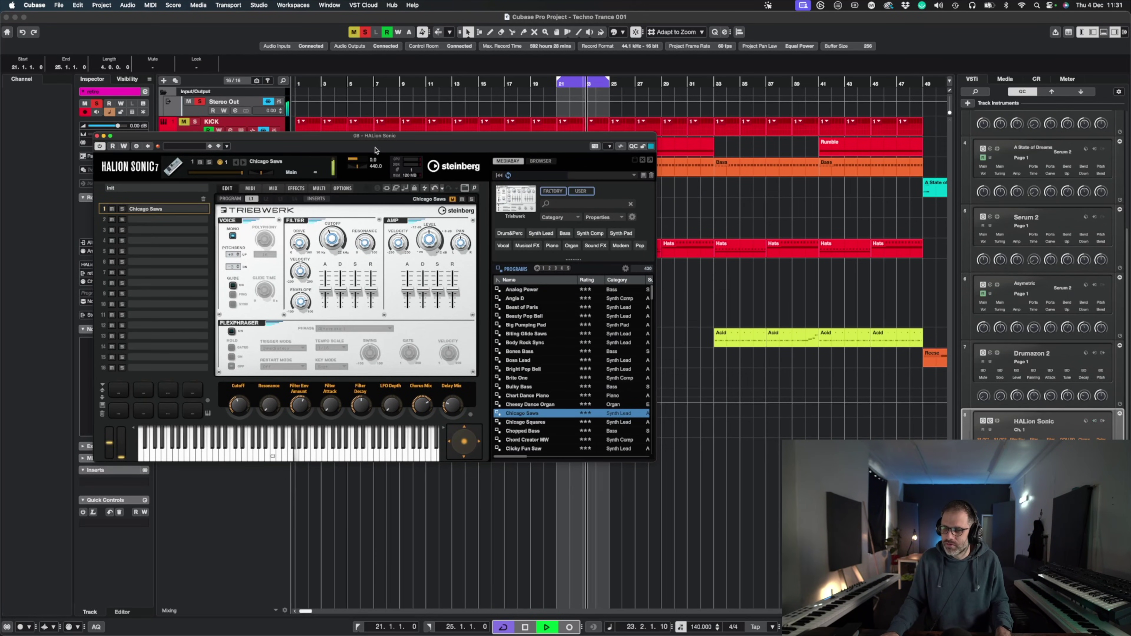
left_click(97, 136)
double_click(573, 274)
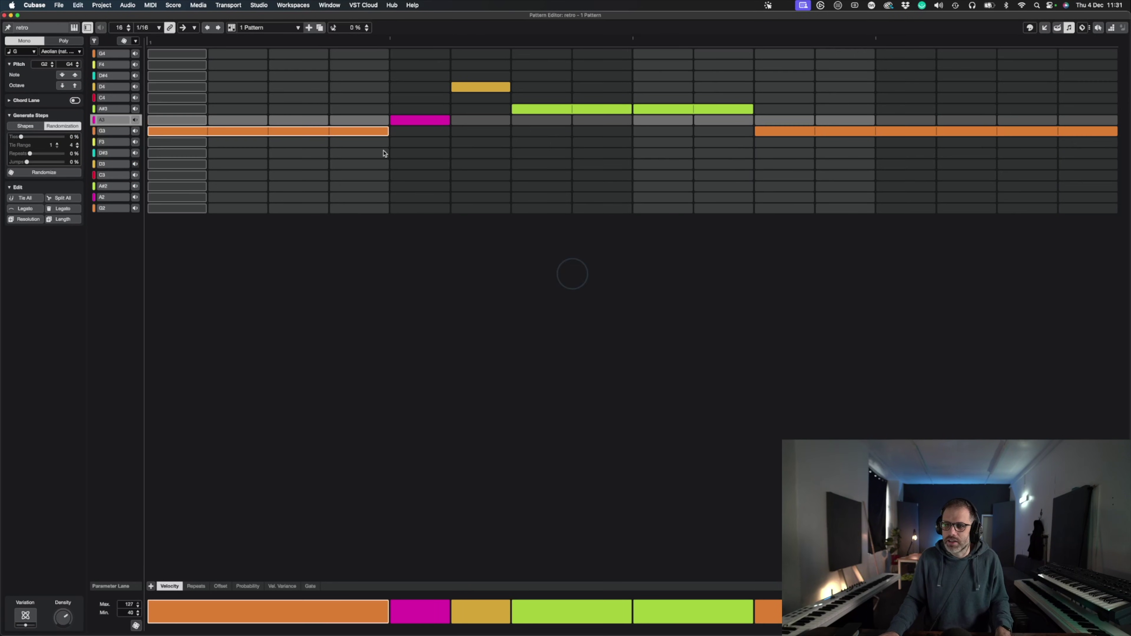
Step: Delete every note from the retro pattern, leaving all 16 steps empty
left_click(201, 129)
left_click(412, 121)
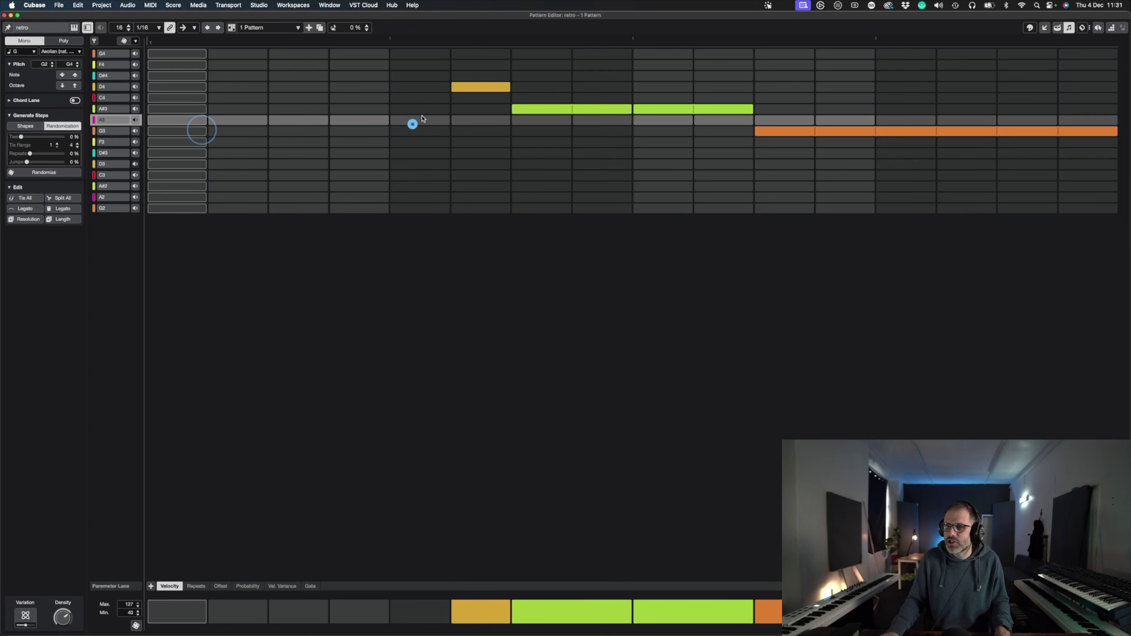
left_click(471, 88)
left_click(553, 109)
left_click(765, 134)
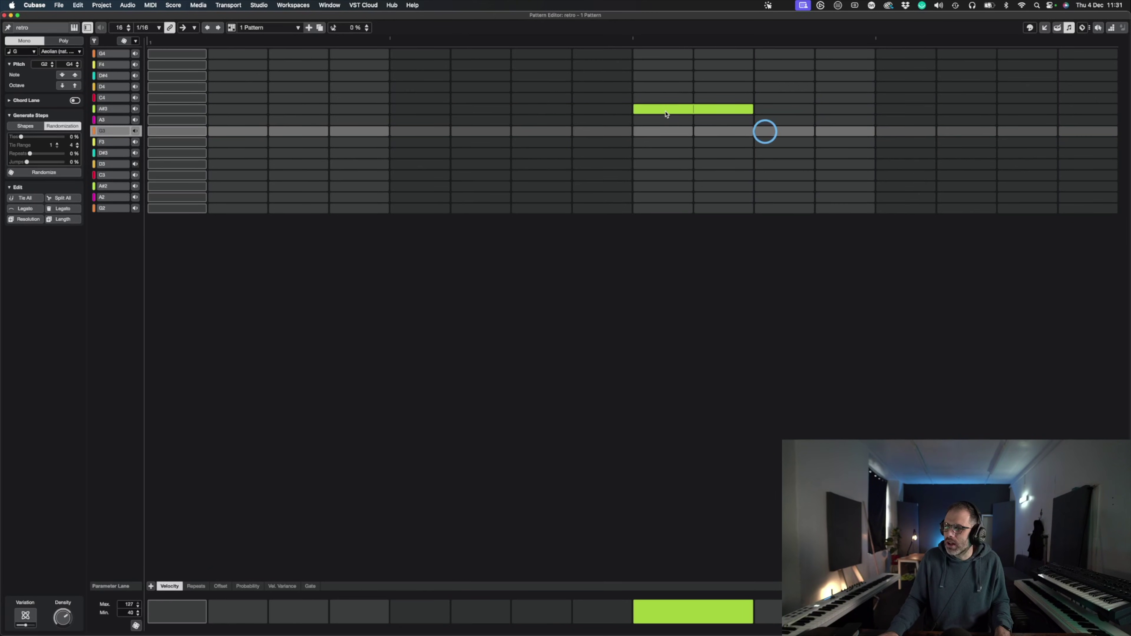
left_click(665, 108)
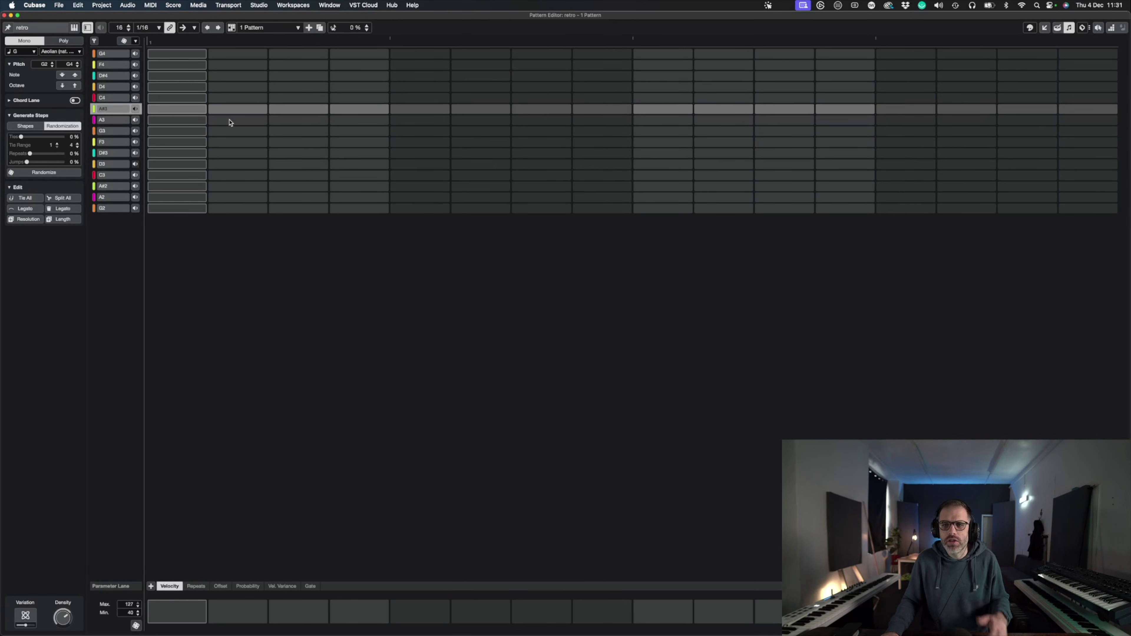
Step: Try an A3 note on the first step, remove it and place a G2 note there instead
left_click(171, 121)
left_click(169, 121)
left_click(165, 208)
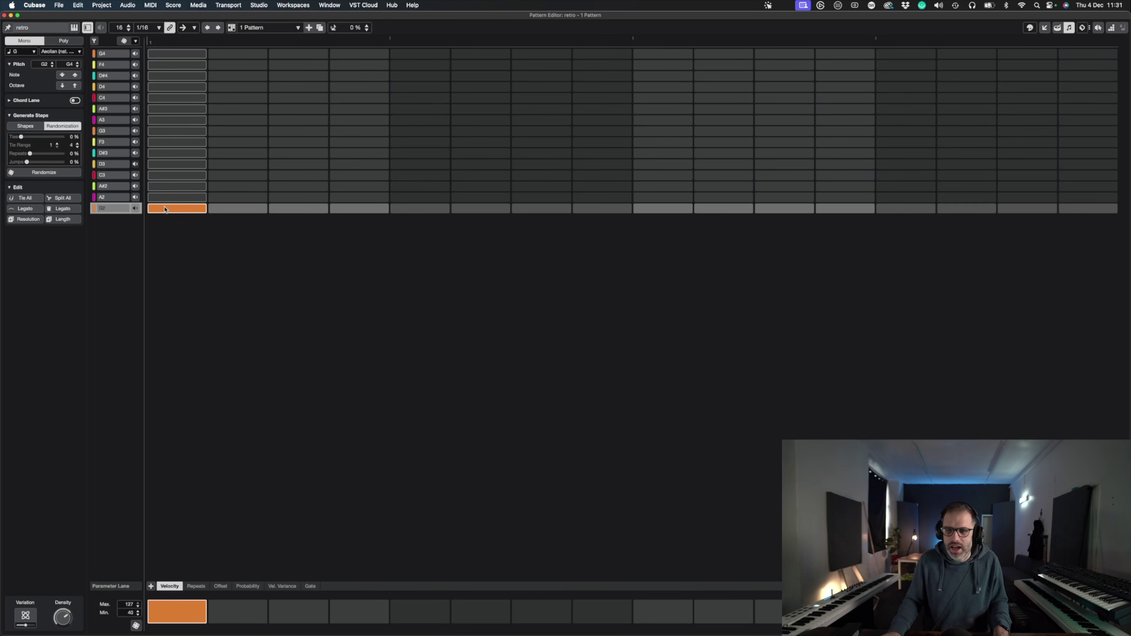
Step: Place G2 notes on steps 4, 7, 9, 12 and 15, and double the step resolution to 1/32 with varied note lengths
left_click(353, 209)
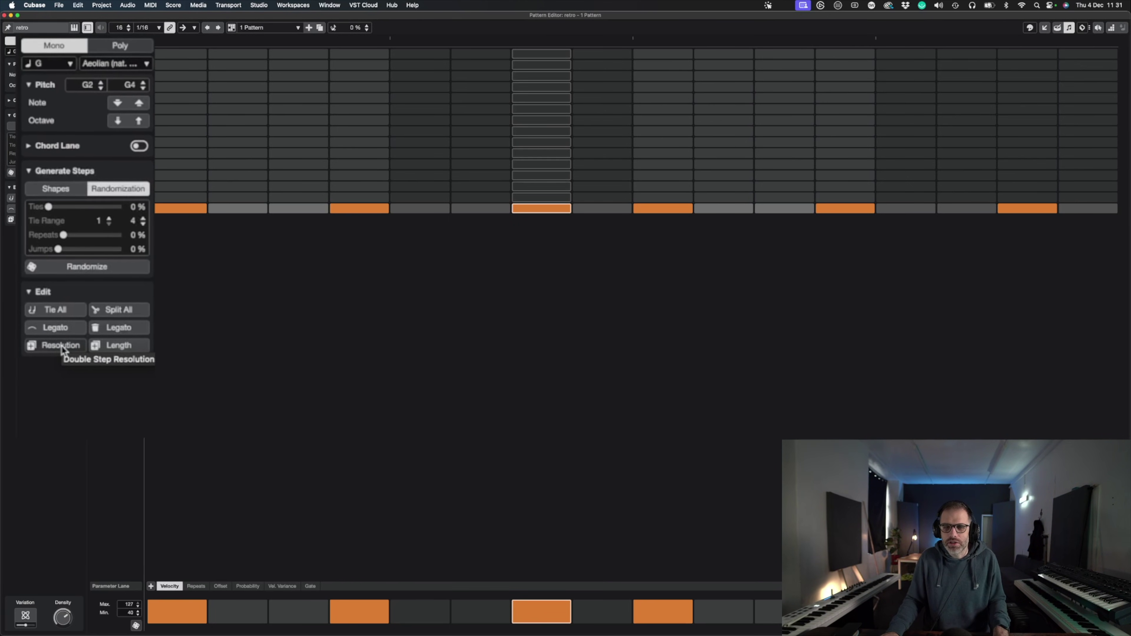
left_click(29, 221)
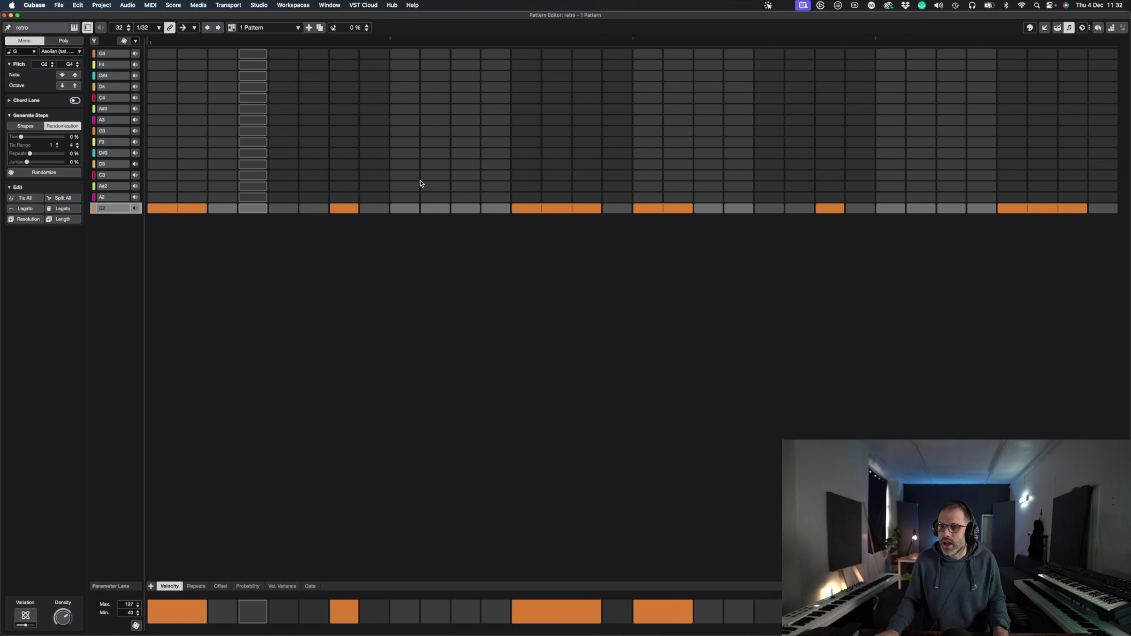
Step: Add and remove short G2 notes during playback, keeping new single-step notes on steps 9, 11 and 25
left_click(432, 209)
left_click(458, 208)
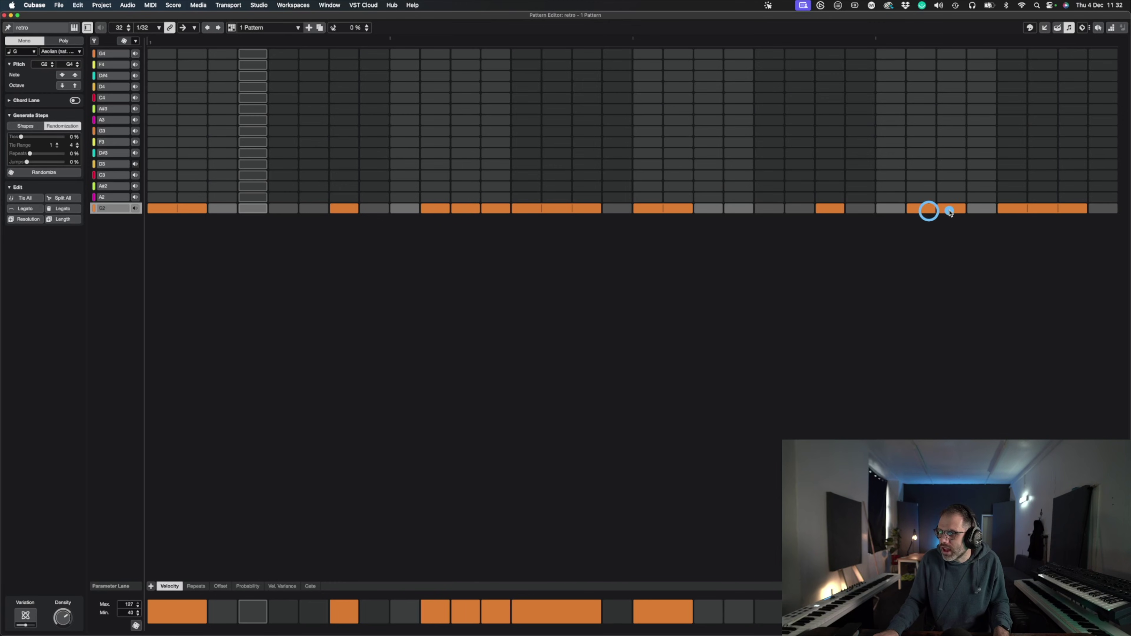
key("space")
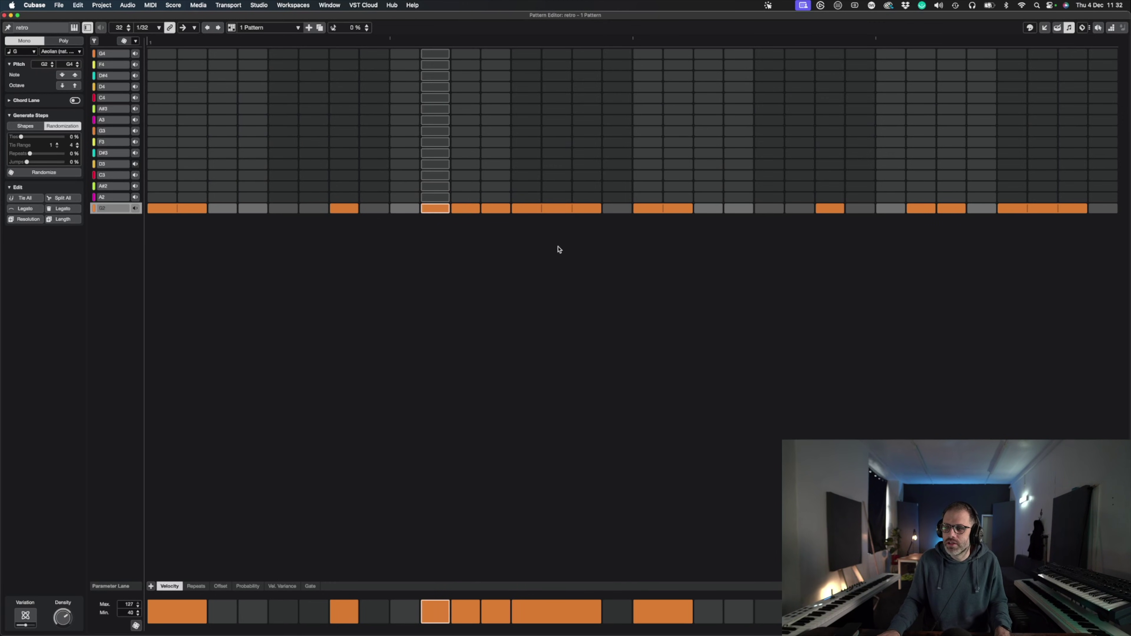
left_click(492, 209)
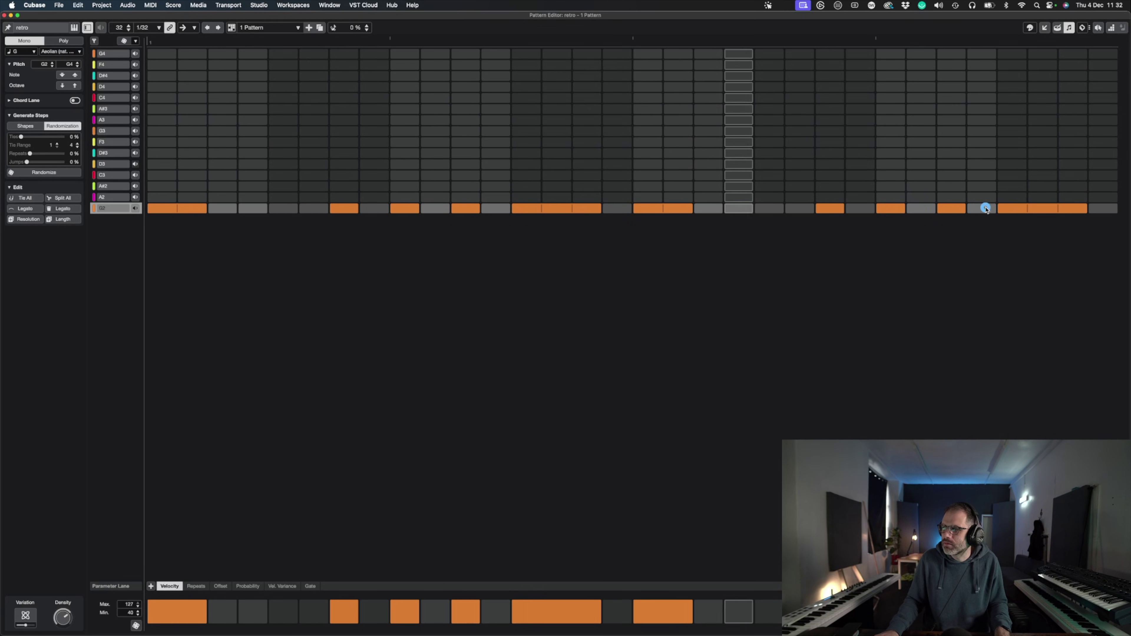
left_click(983, 208)
left_click(950, 208)
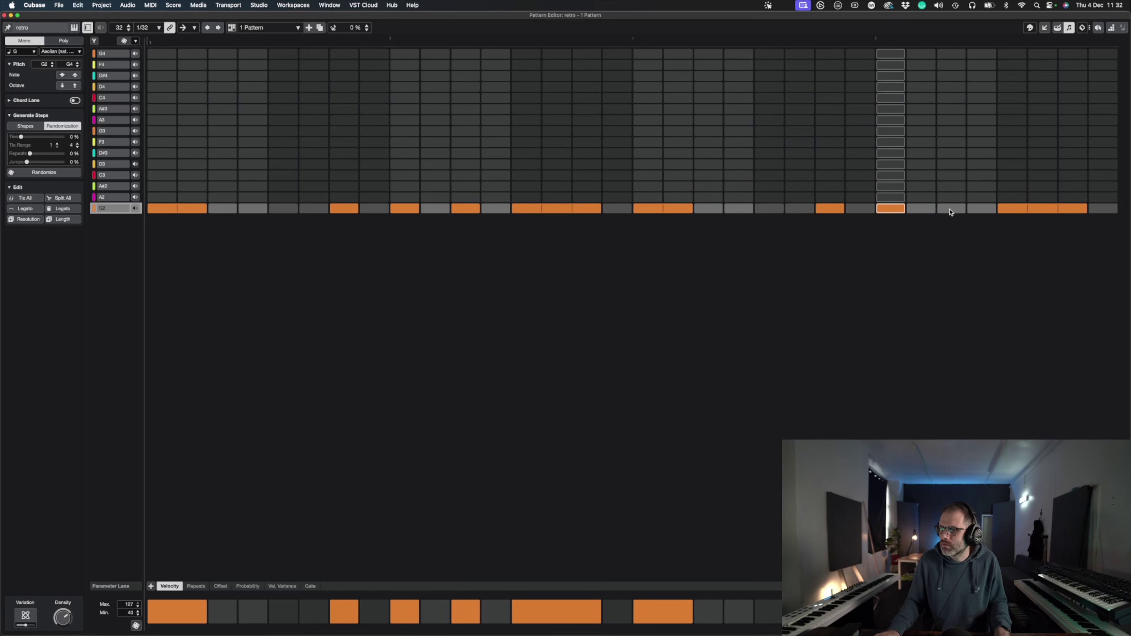
Step: Add a G2 note on step 22 and lower its velocity
left_click(796, 209)
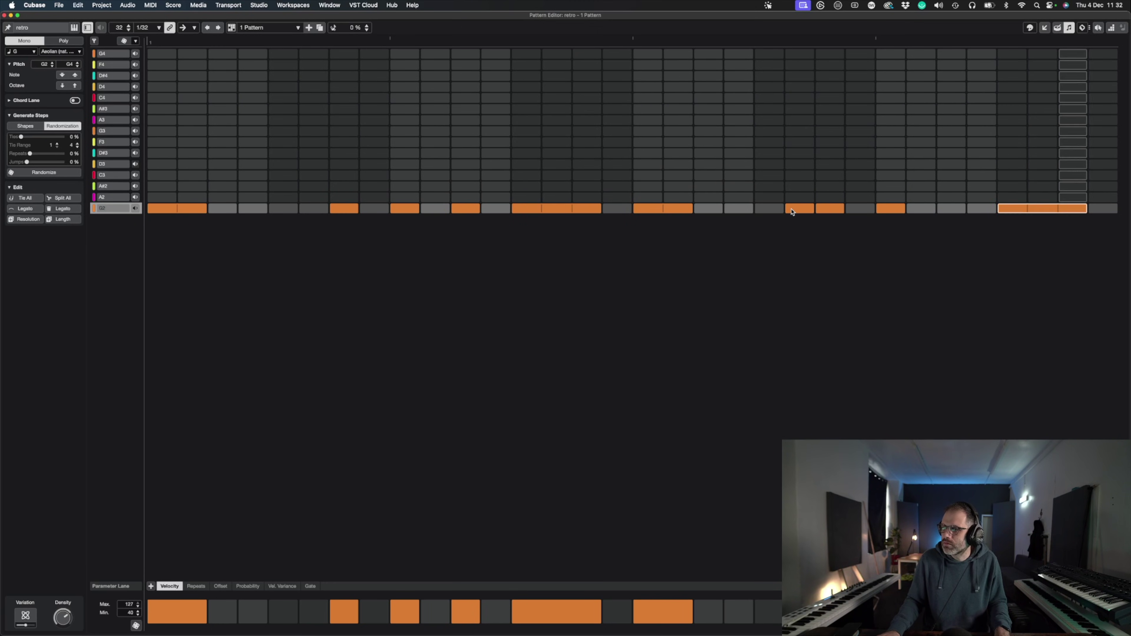
left_click(800, 208)
left_click(800, 208)
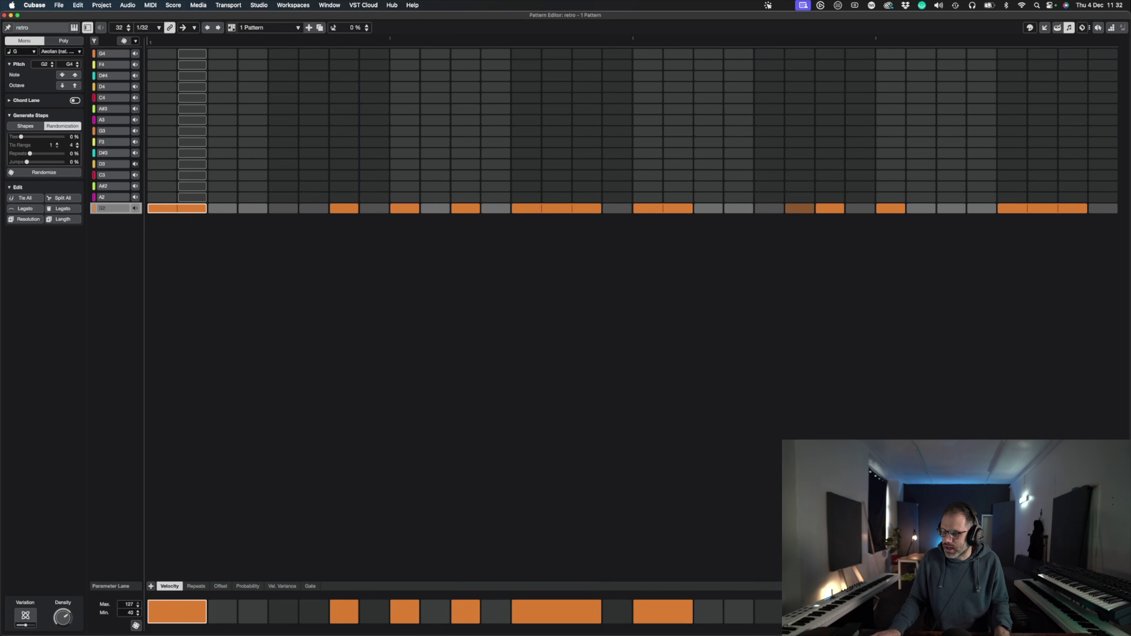
Step: Shift the pattern up one octave to the G3–G5 range and add repeats to the three-step note starting on step 29
left_click_drag(742, 344, 743, 352)
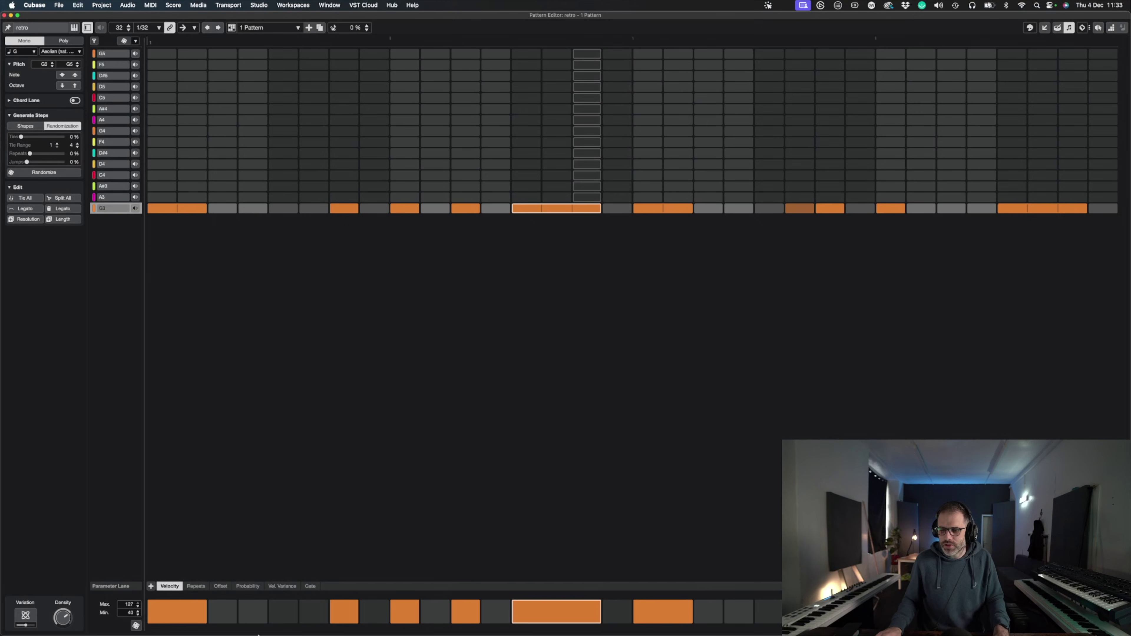
left_click(198, 586)
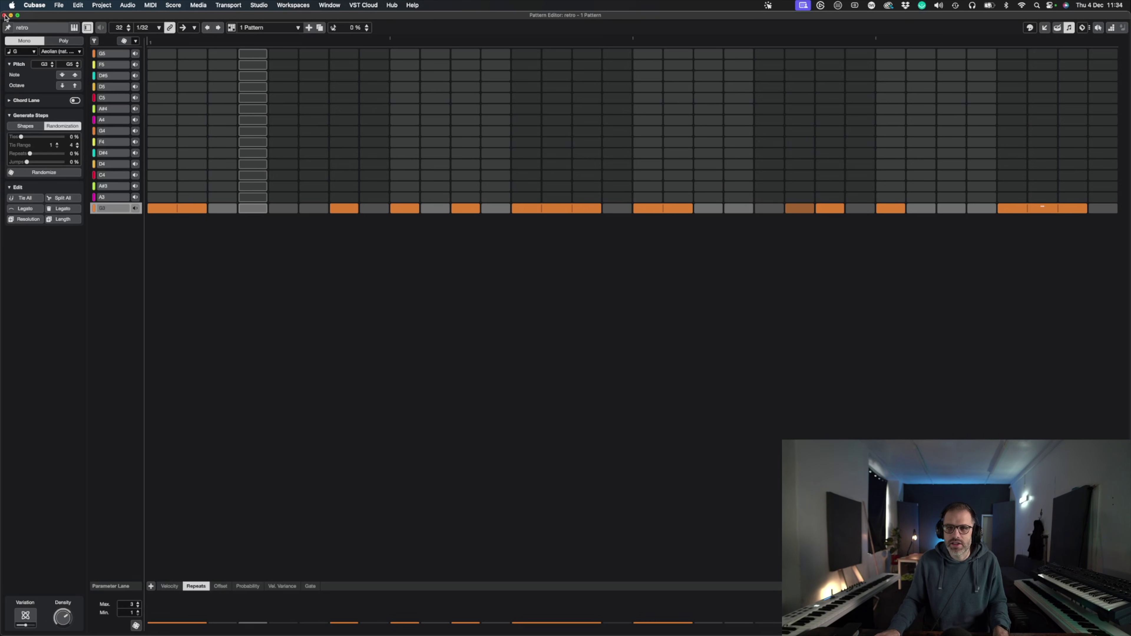
Step: Close the Pattern Editor, unsolo the retro track and play the looped section together with the other tracks
left_click(4, 16)
left_click(488, 292)
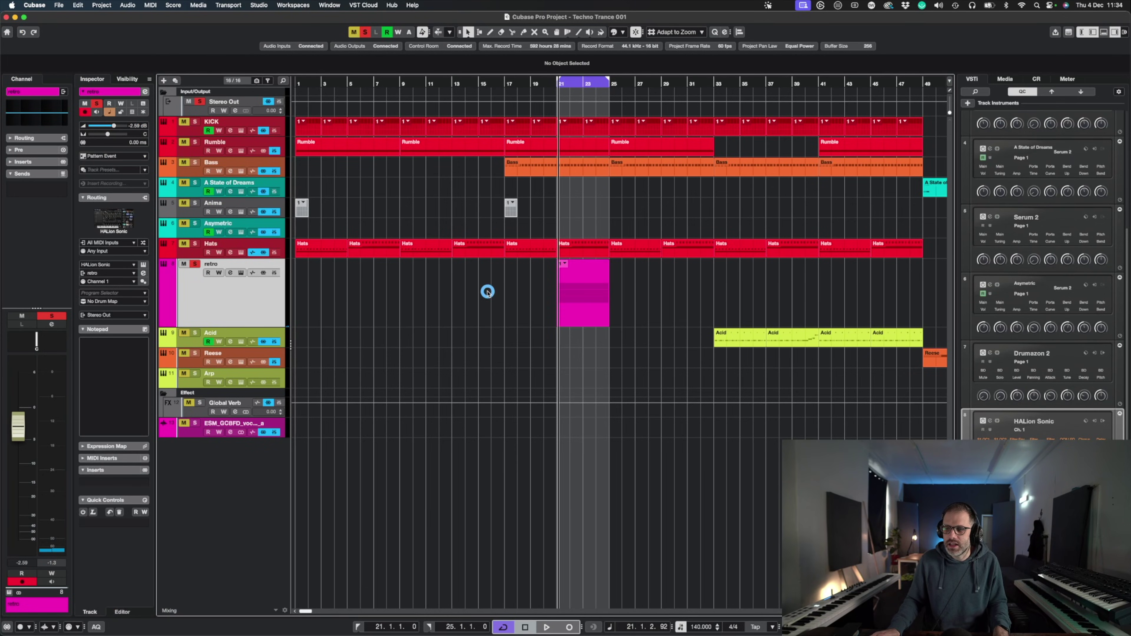
left_click(194, 265)
key("space")
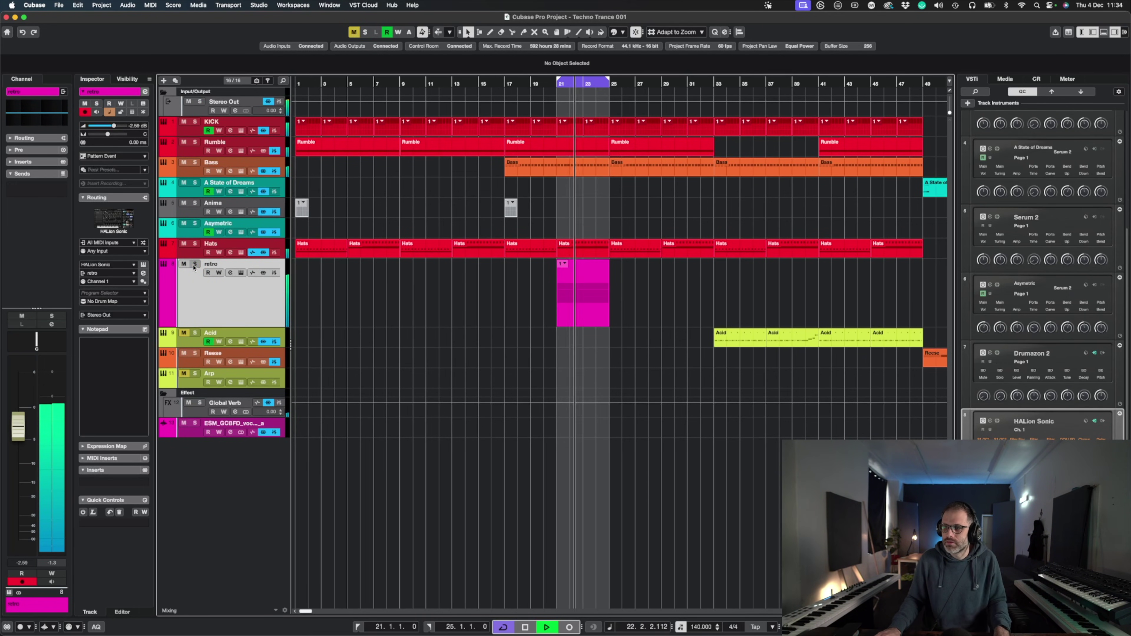
left_click(237, 310)
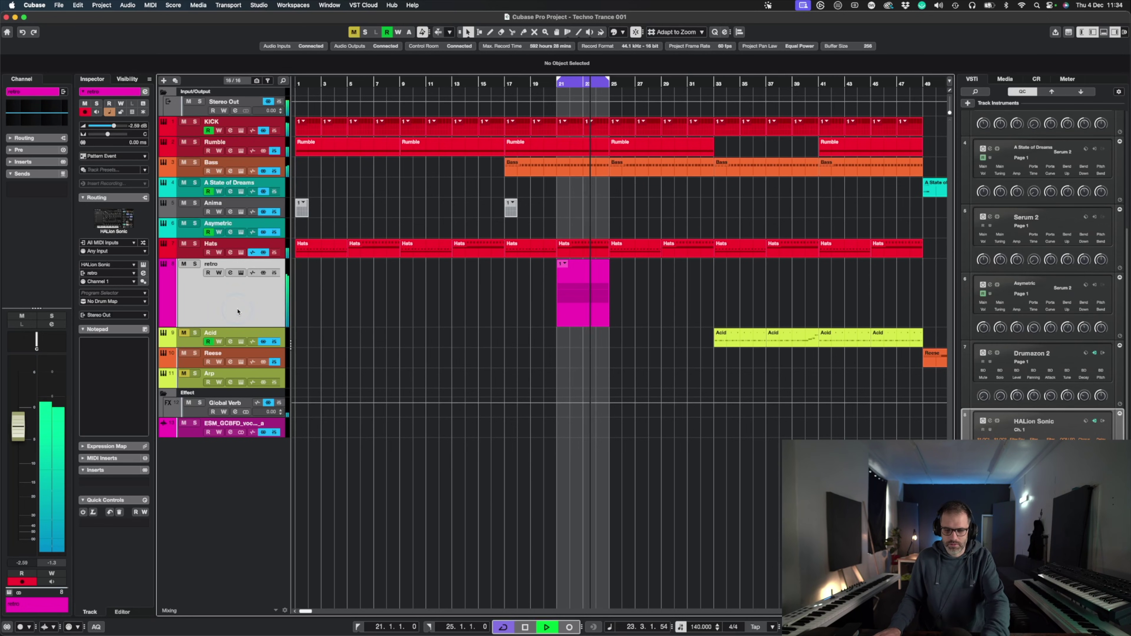